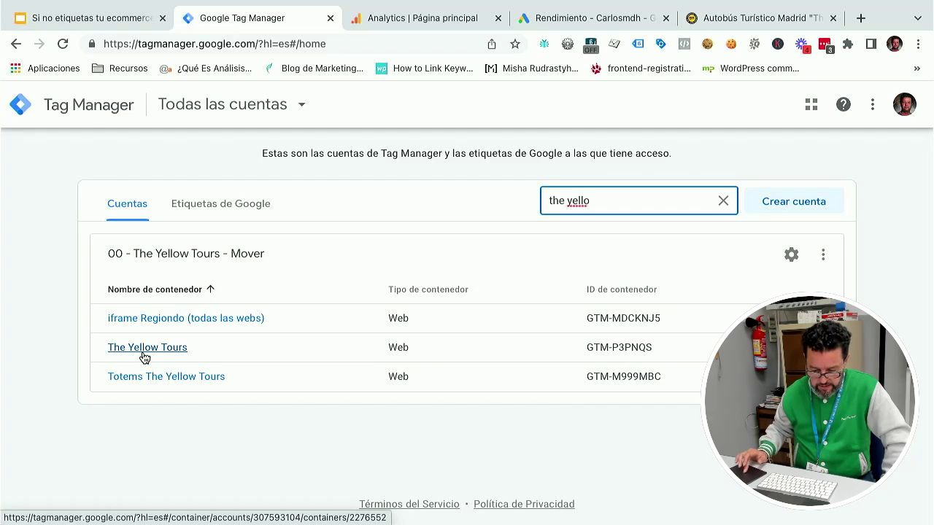
# - Open the The Yellow Tours container in Tag Manager and close the browser tab with the Autobús Turístico Madrid page
pyautogui.click(144, 356)
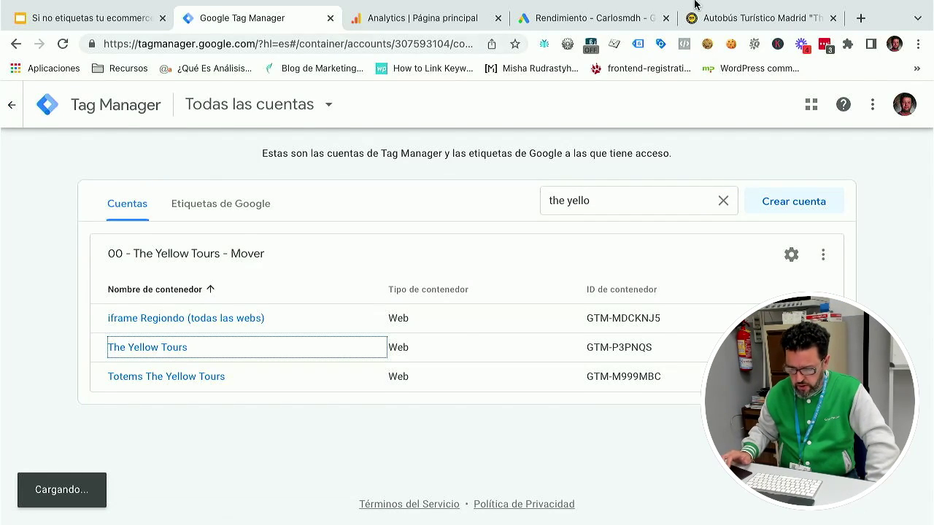
pyautogui.click(756, 57)
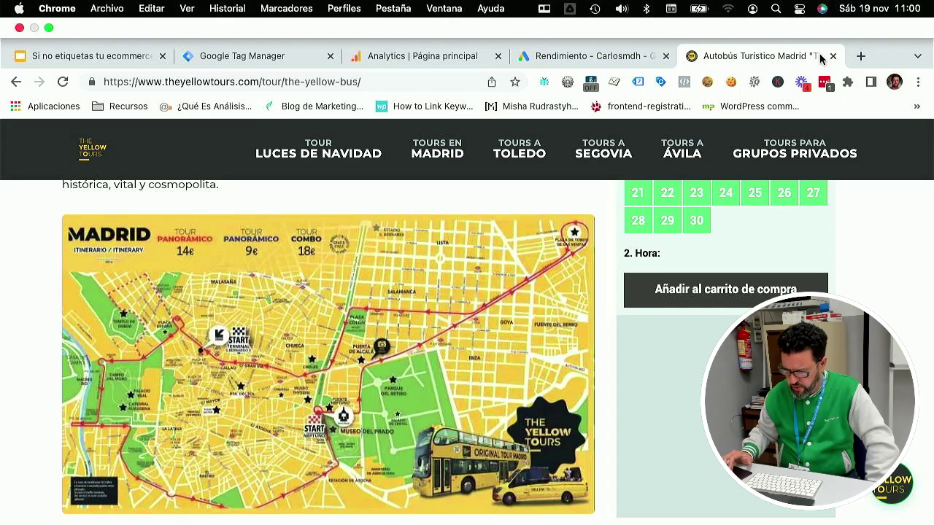
pyautogui.click(832, 56)
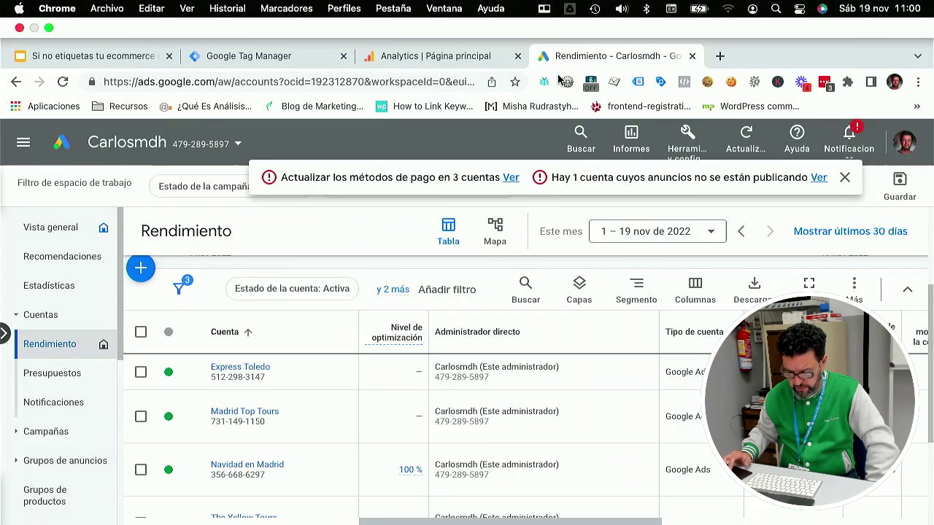
pyautogui.click(194, 56)
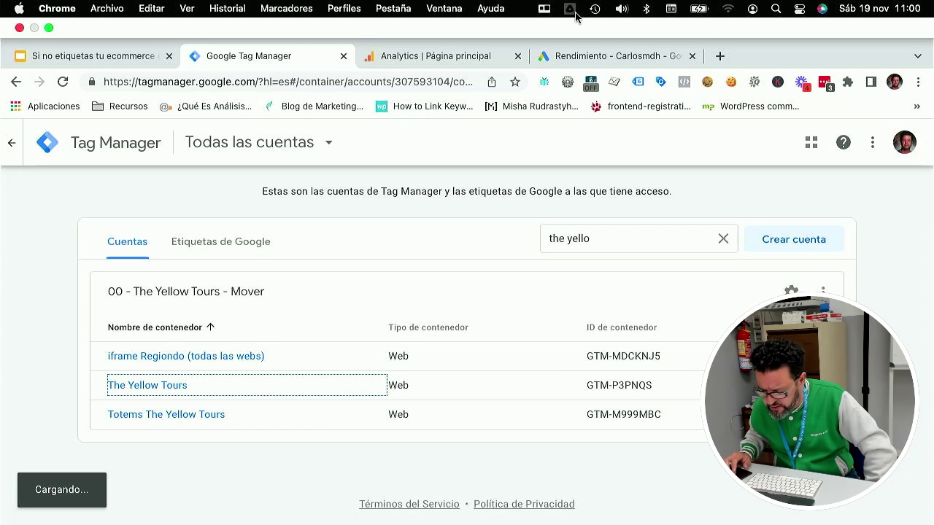
# - Connect the computer's Wi-Fi to the iPhone personal hotspot so the The Yellow Tours container loads
pyautogui.click(728, 9)
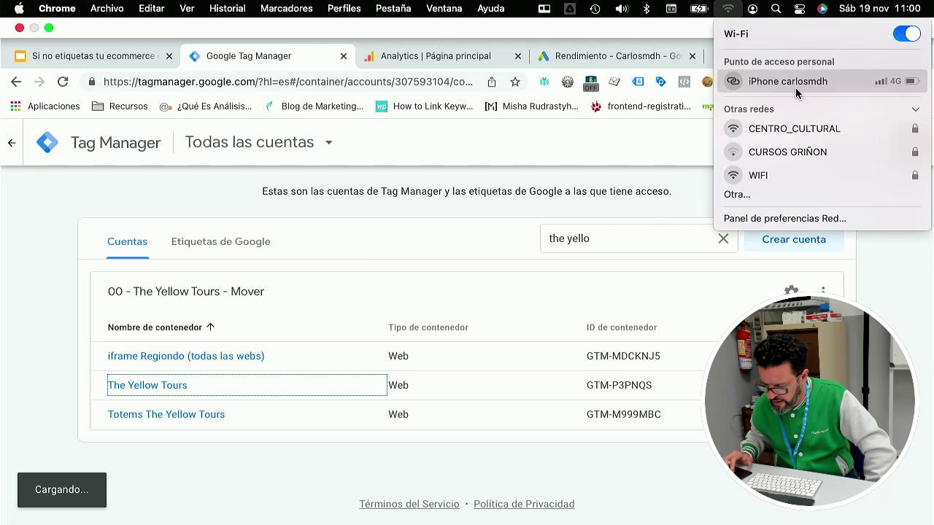
pyautogui.click(794, 91)
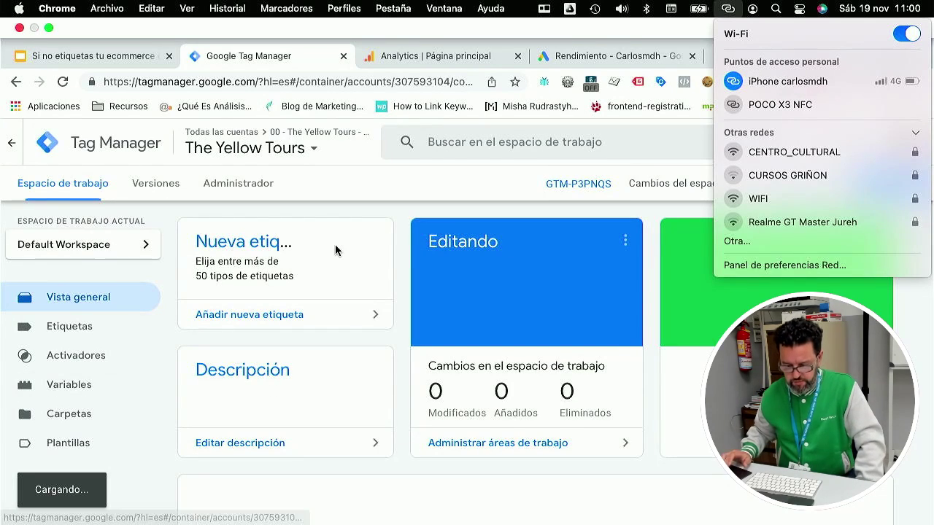
pyautogui.scroll(-4, 335, 244)
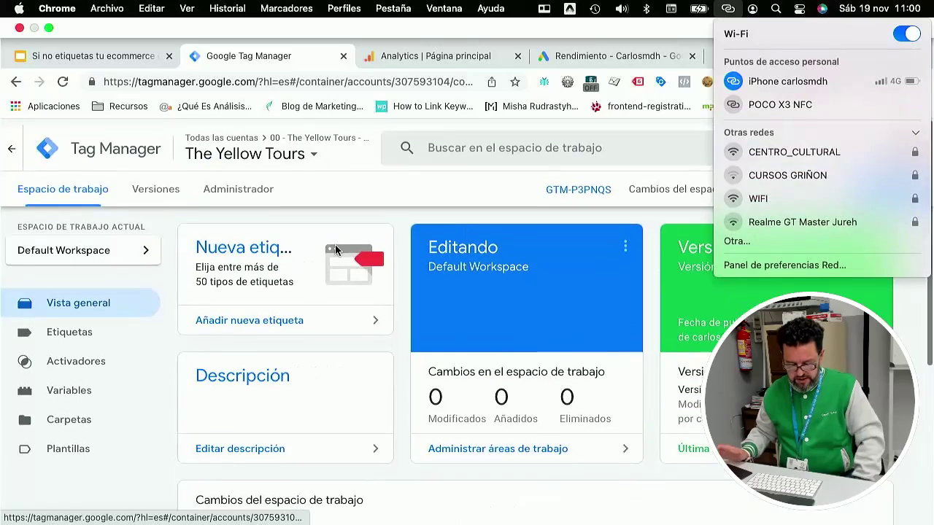
pyautogui.scroll(-1, 335, 245)
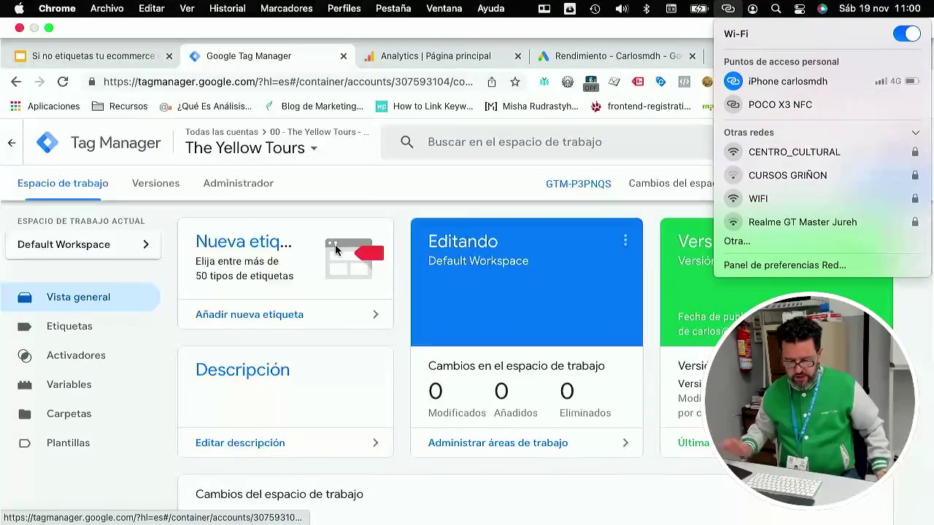
pyautogui.click(571, 36)
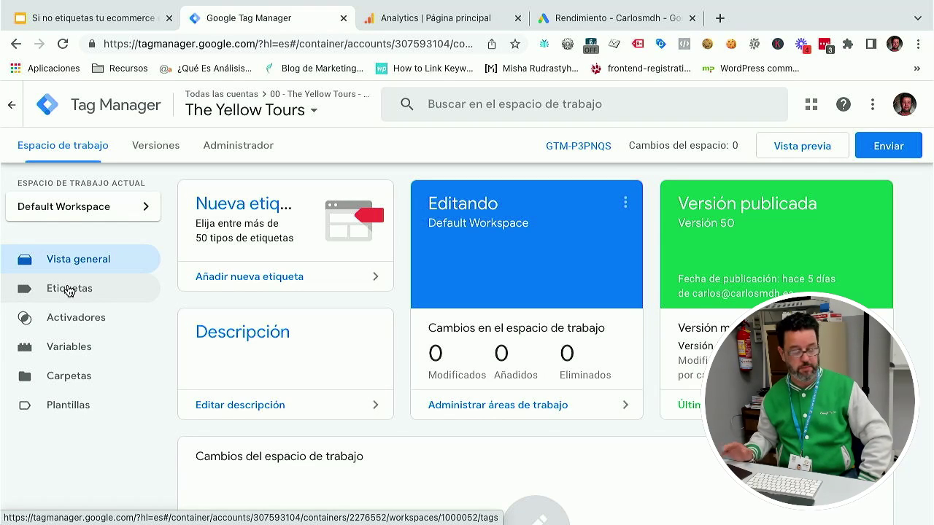
pyautogui.click(794, 146)
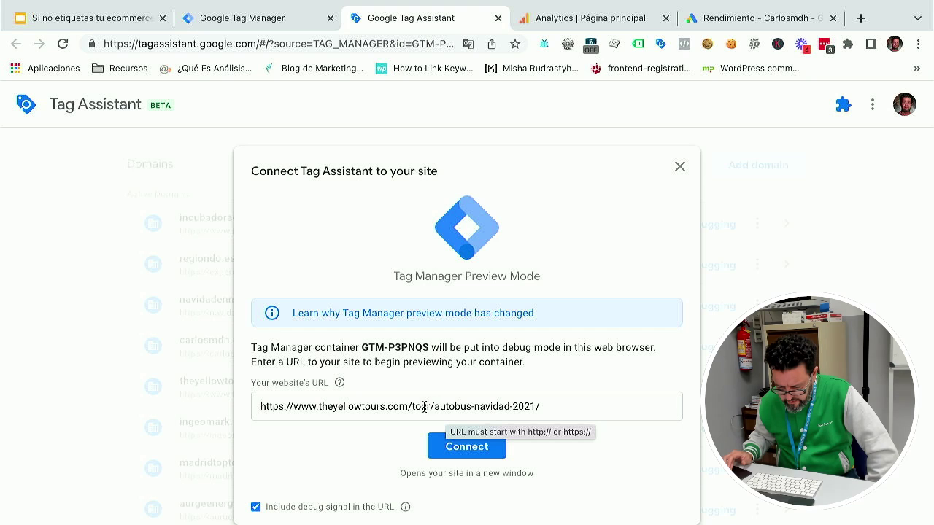
pyautogui.moveTo(412, 407); pyautogui.dragTo(606, 404)
pyautogui.press('BackSpace')
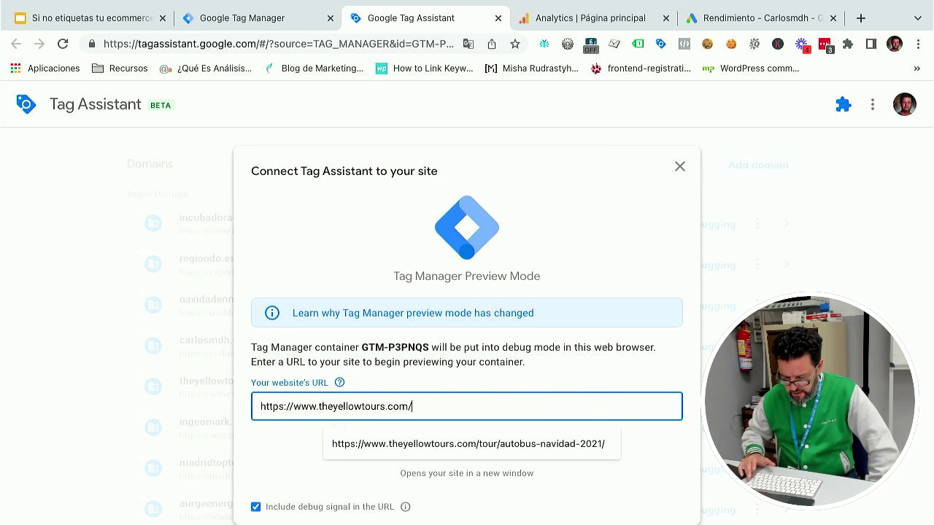
pyautogui.press('Return')
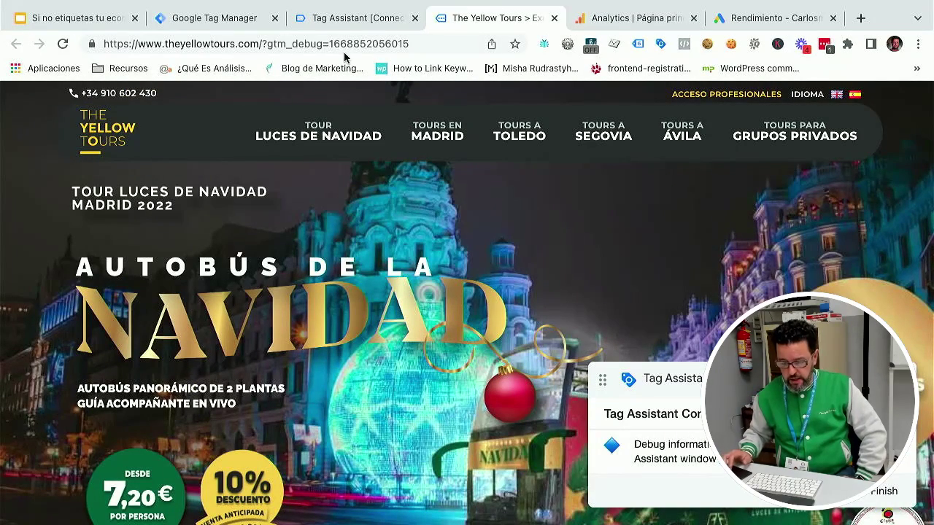
pyautogui.click(340, 31)
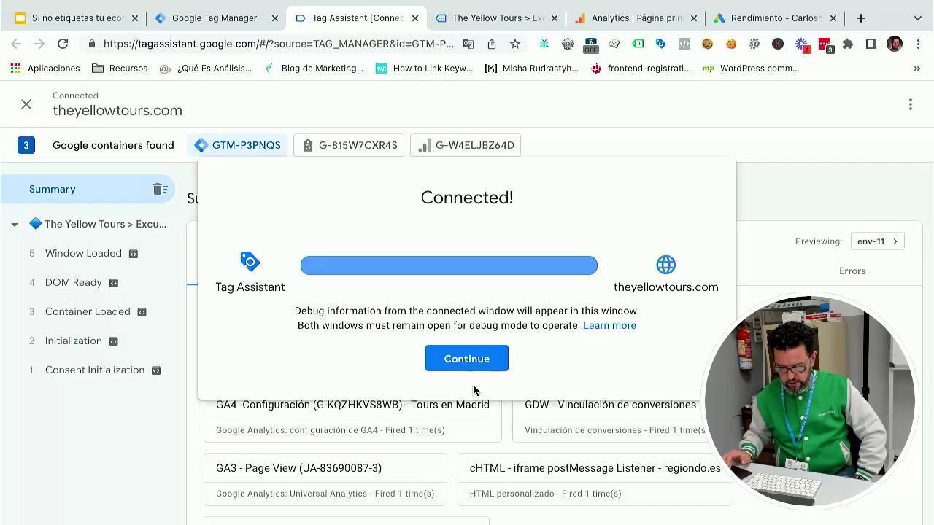
pyautogui.click(467, 359)
# - Review the tags fired in the summary and inspect the variables and data layer of the Window Loaded event
pyautogui.moveTo(343, 238)
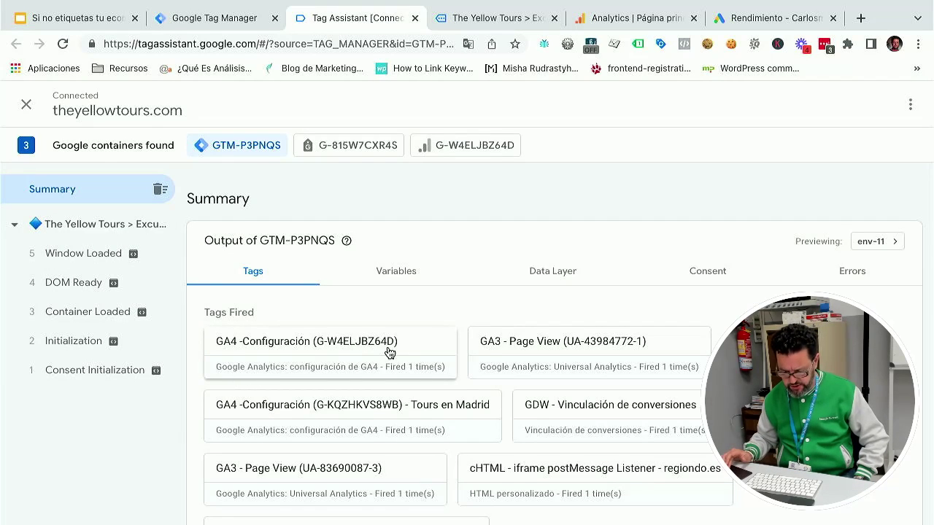
pyautogui.scroll(-1, 397, 343)
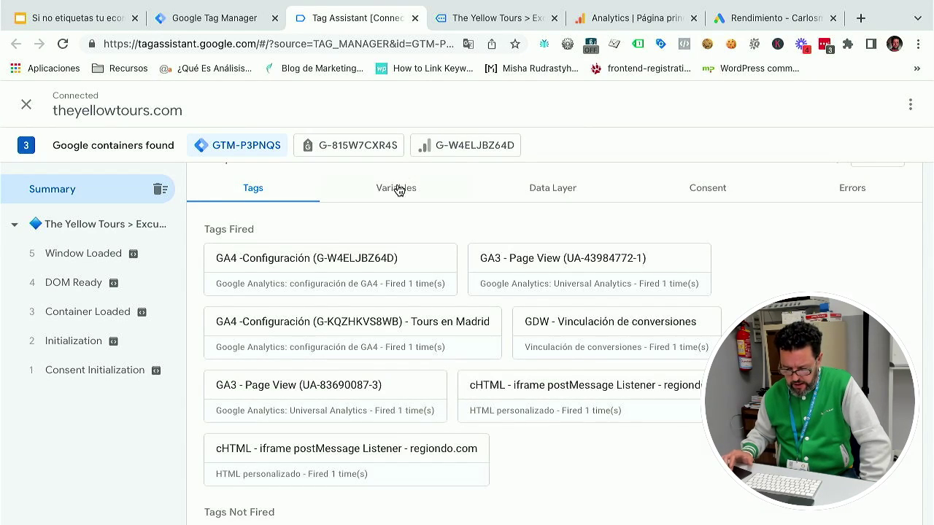
pyautogui.click(397, 188)
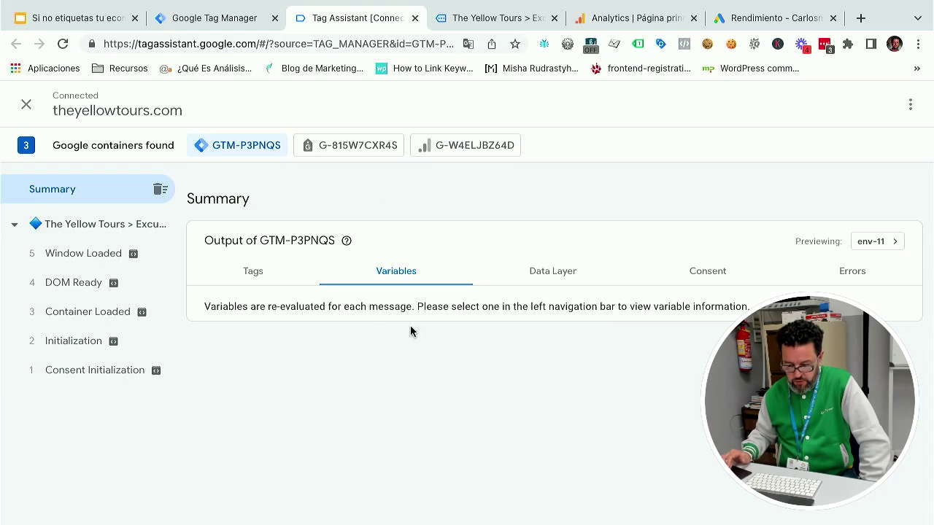
pyautogui.click(64, 227)
pyautogui.click(67, 255)
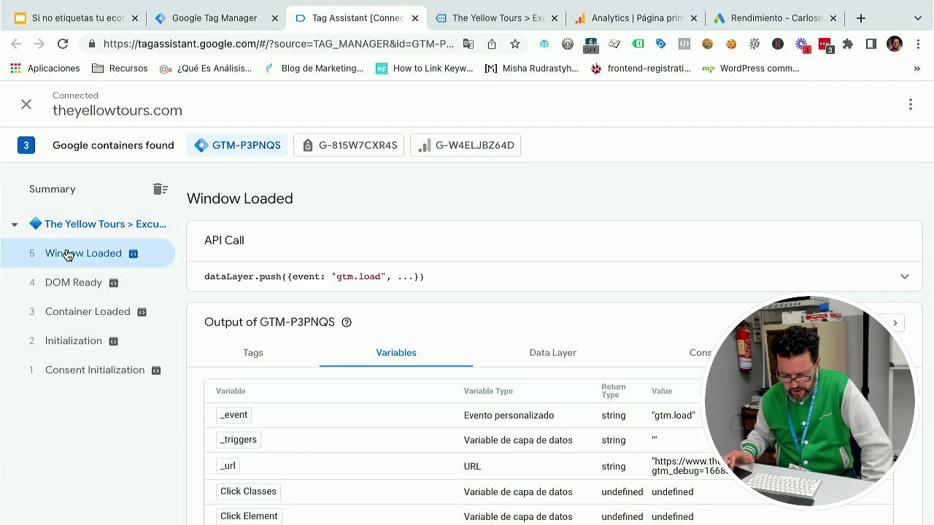
pyautogui.scroll(-2, 494, 293)
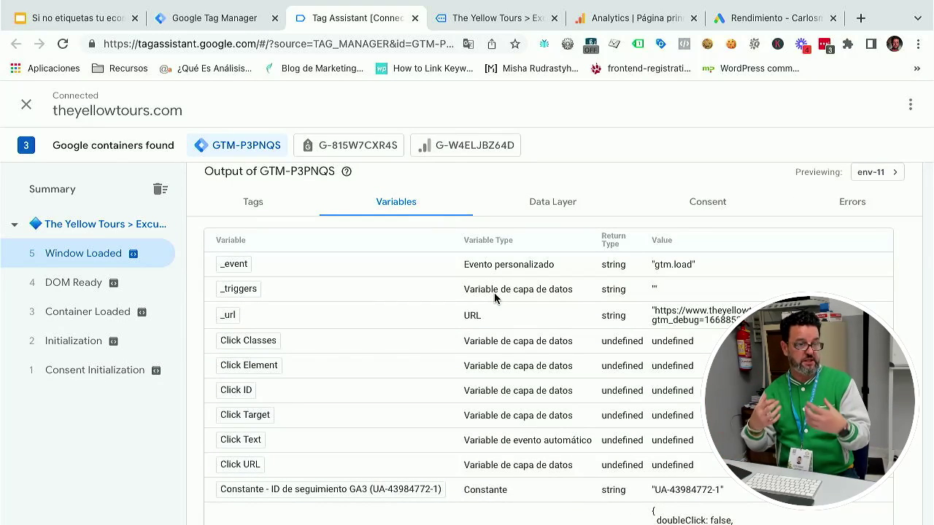
pyautogui.click(548, 200)
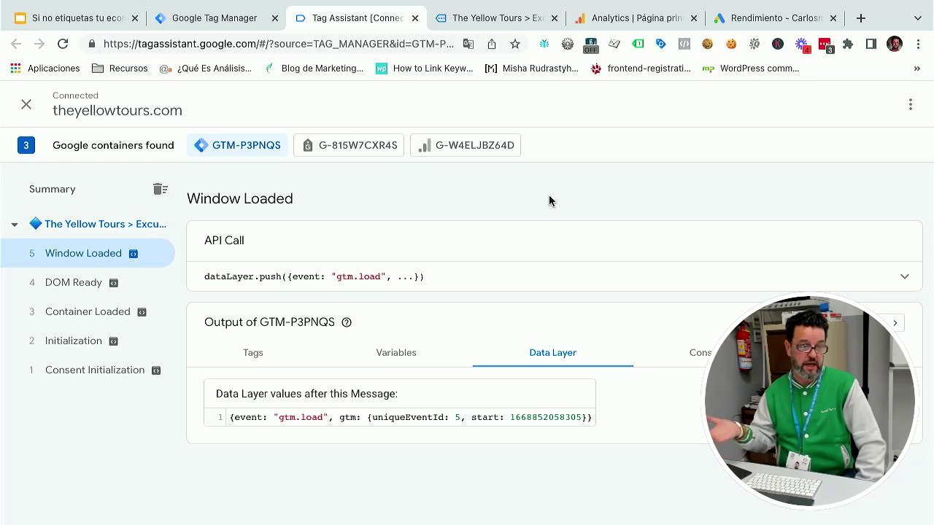
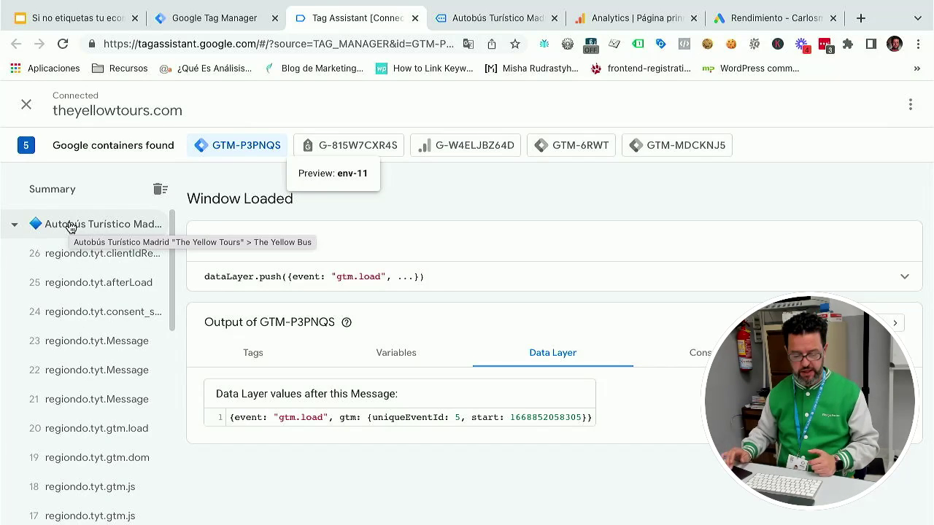
# - Collapse the home page's group of events in the event list, leaving the Autobús Turístico Madrid group expanded
pyautogui.scroll(-6, 70, 227)
pyautogui.scroll(-1, 70, 227)
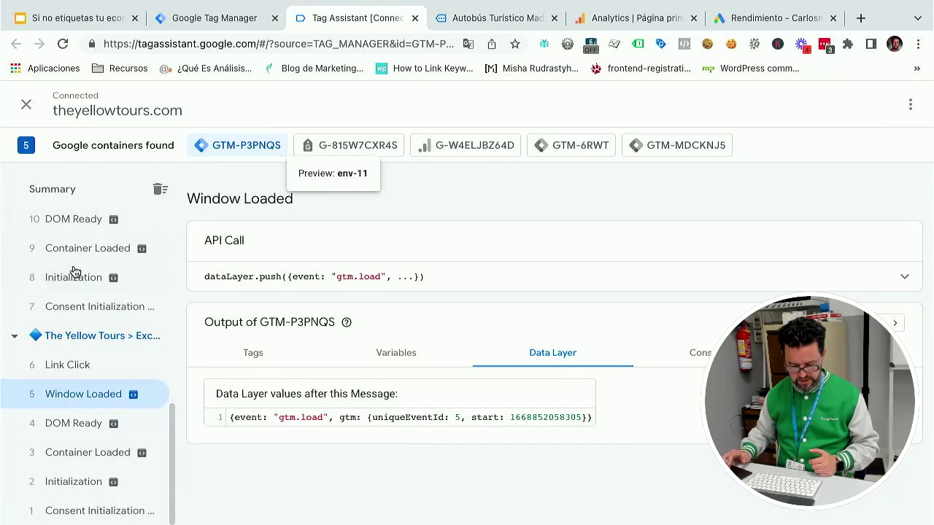
pyautogui.click(14, 337)
pyautogui.scroll(4, 62, 306)
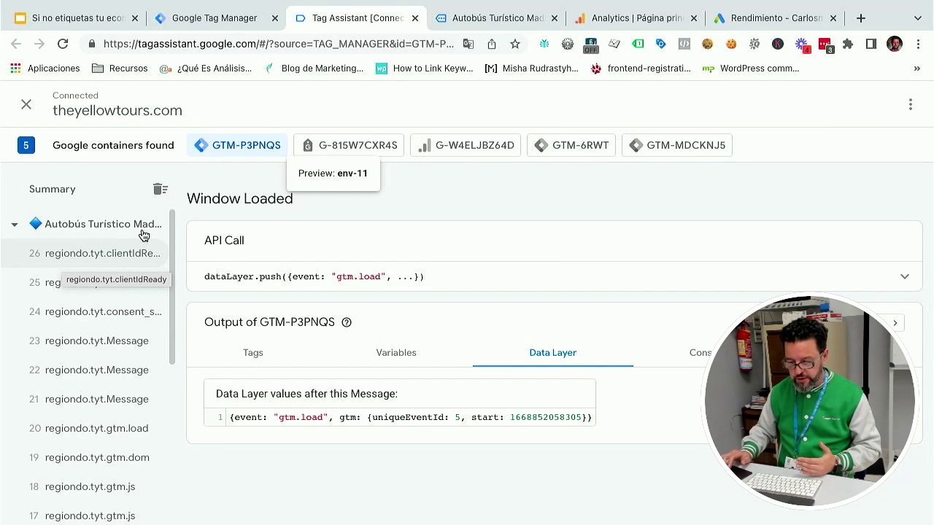
# - Look at the Autobús Turístico Madrid tour page and examine the list of events recorded for it in Tag Assistant
pyautogui.click(481, 15)
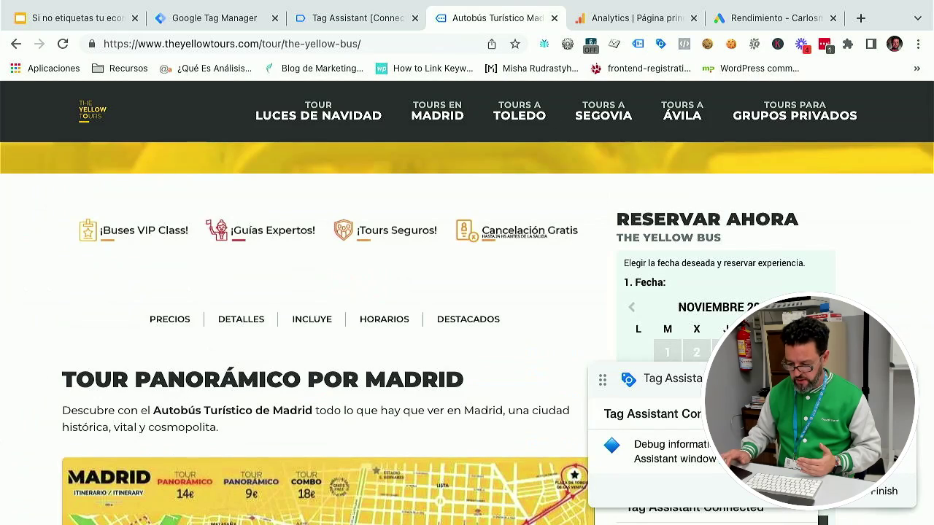
pyautogui.scroll(-1, 467, 329)
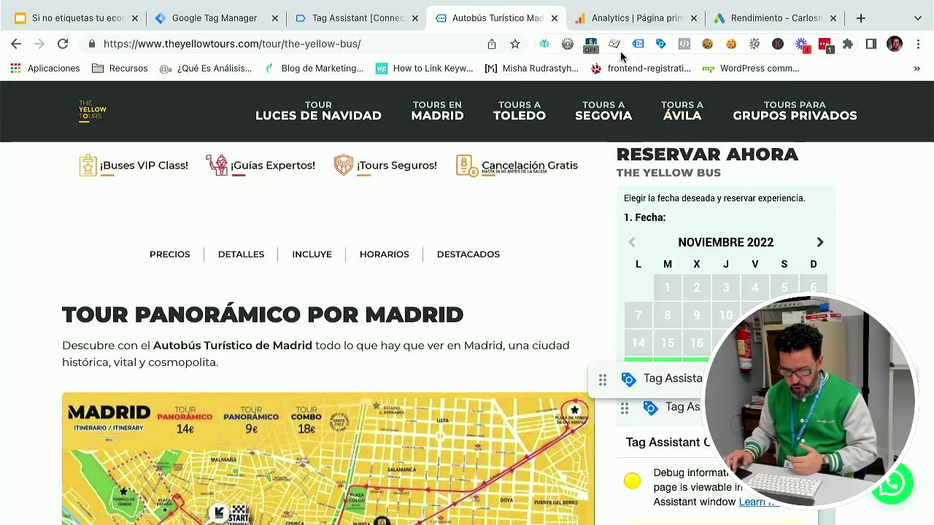
pyautogui.click(350, 20)
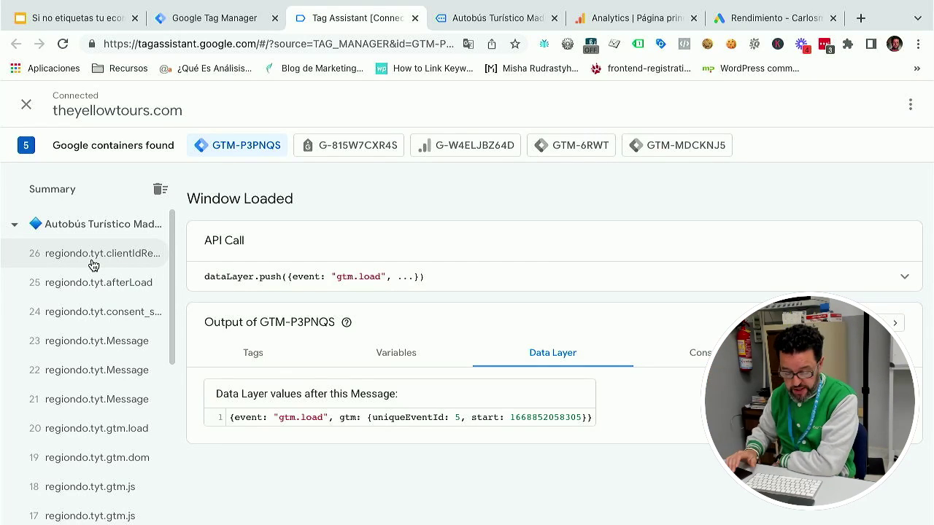
pyautogui.scroll(-1, 93, 264)
pyautogui.scroll(-1, 94, 265)
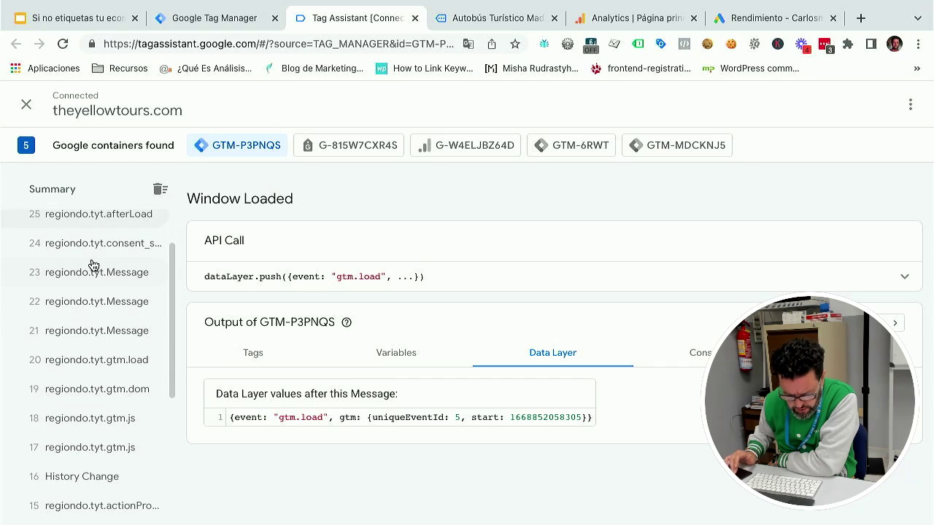
pyautogui.scroll(-1, 94, 264)
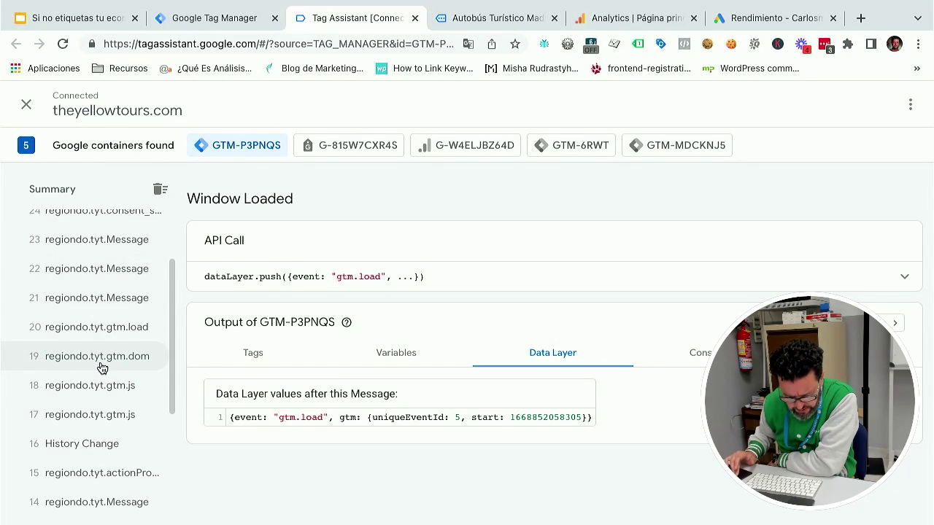
pyautogui.scroll(-2, 101, 367)
pyautogui.scroll(-1, 101, 367)
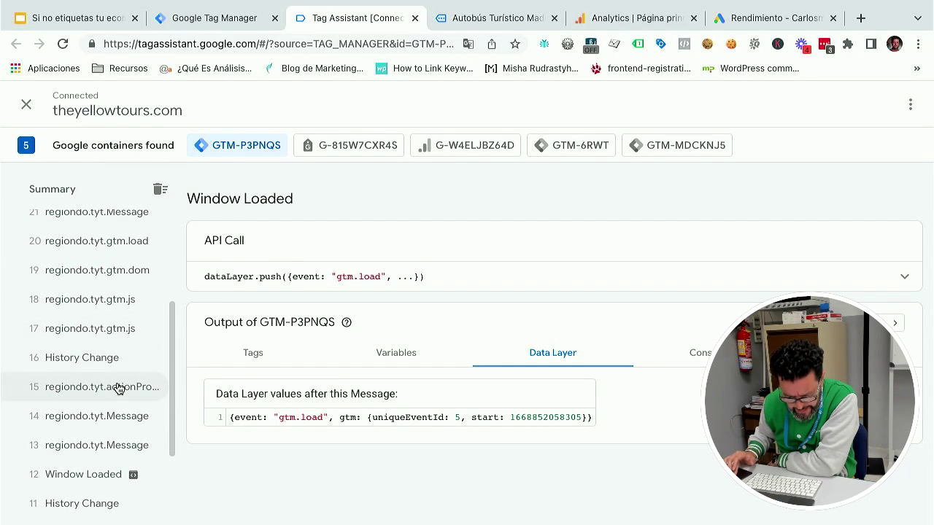
pyautogui.scroll(-4, 117, 388)
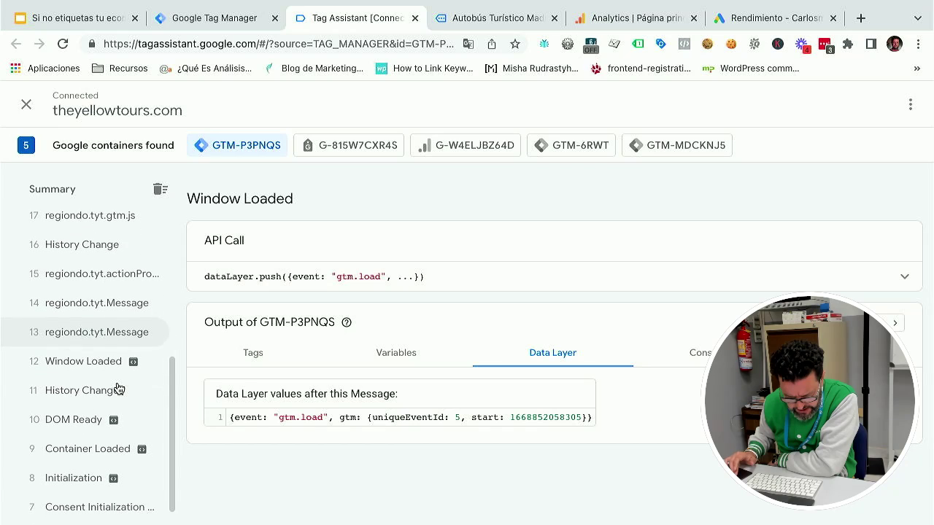
pyautogui.scroll(-1, 117, 388)
pyautogui.scroll(8, 118, 387)
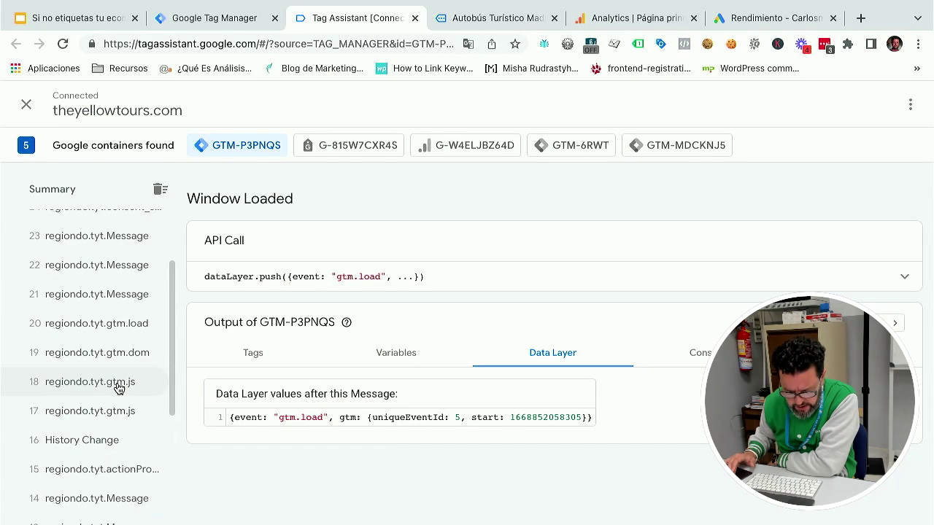
pyautogui.scroll(3, 118, 388)
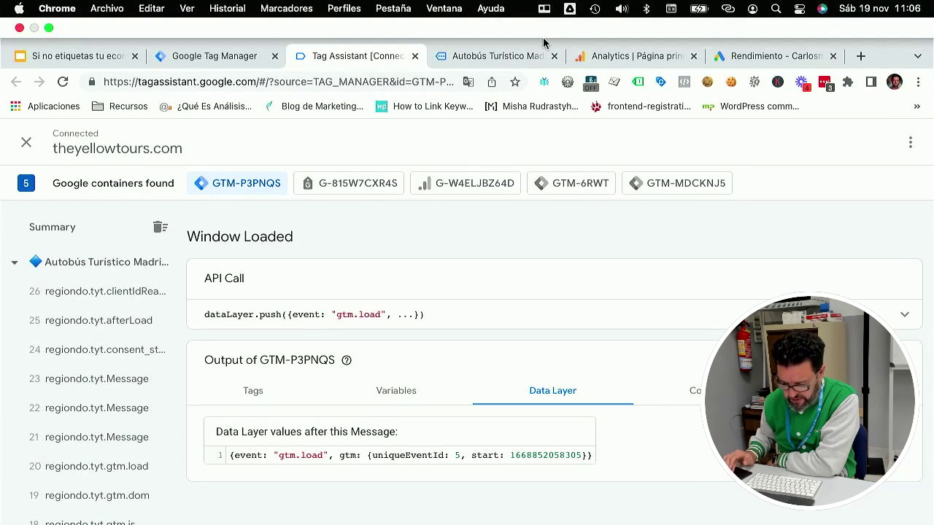
# - Collapse the Tag Assistant badge covering the booking widget on the tour page and move it off the calendar
pyautogui.click(492, 58)
pyautogui.scroll(-3, 739, 212)
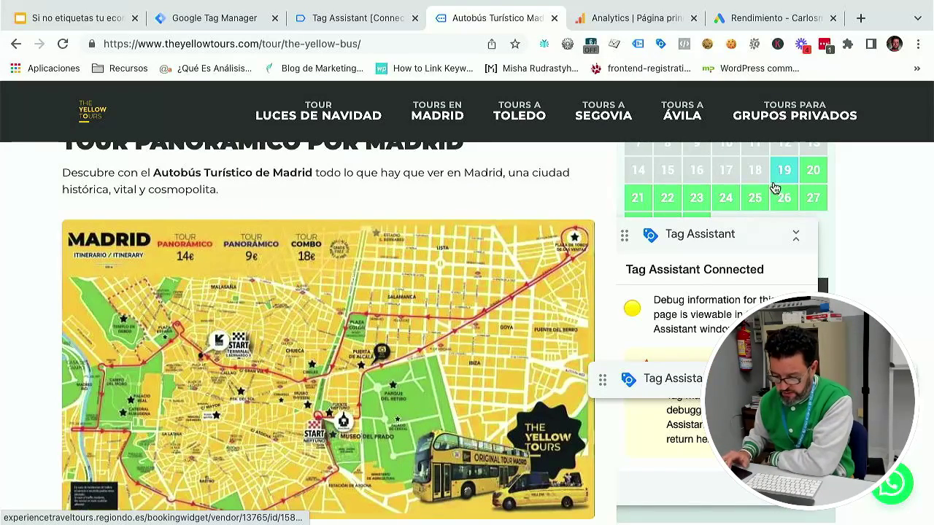
pyautogui.scroll(-1, 770, 203)
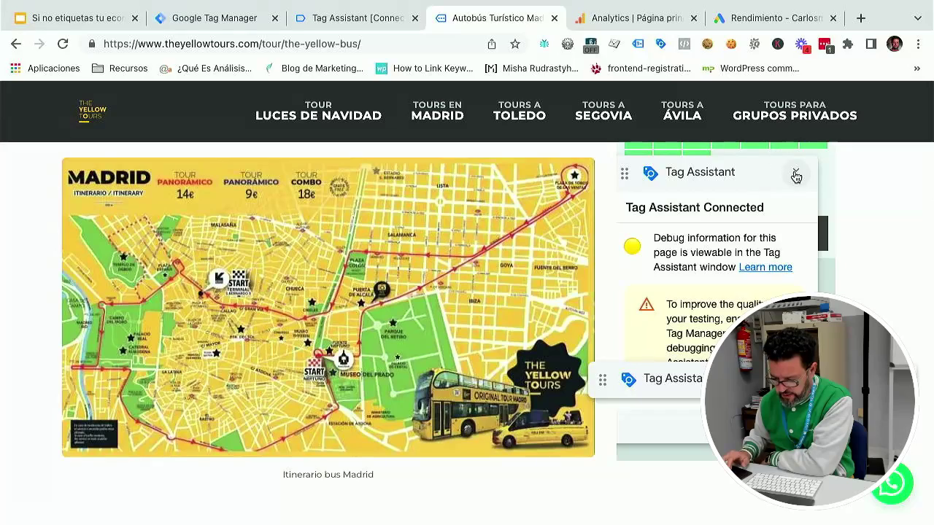
pyautogui.click(796, 174)
pyautogui.scroll(1, 711, 212)
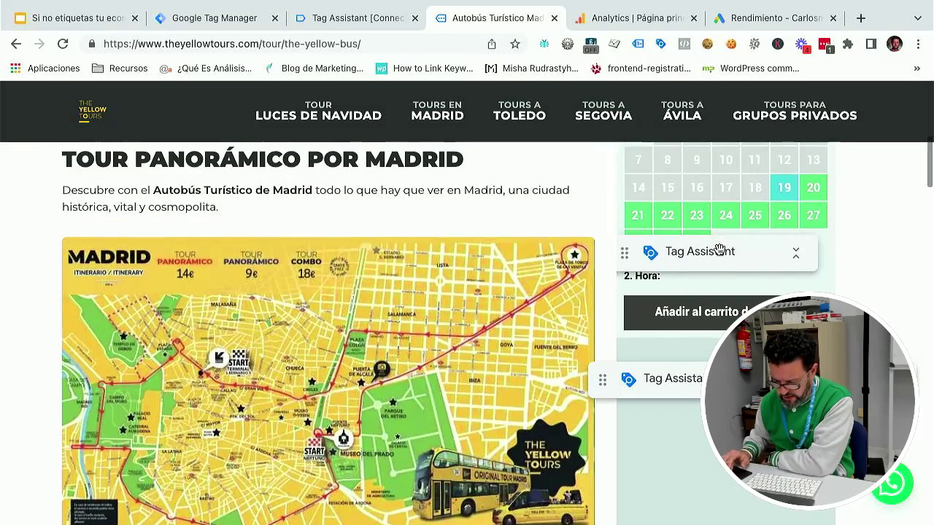
pyautogui.moveTo(715, 249); pyautogui.dragTo(577, 290)
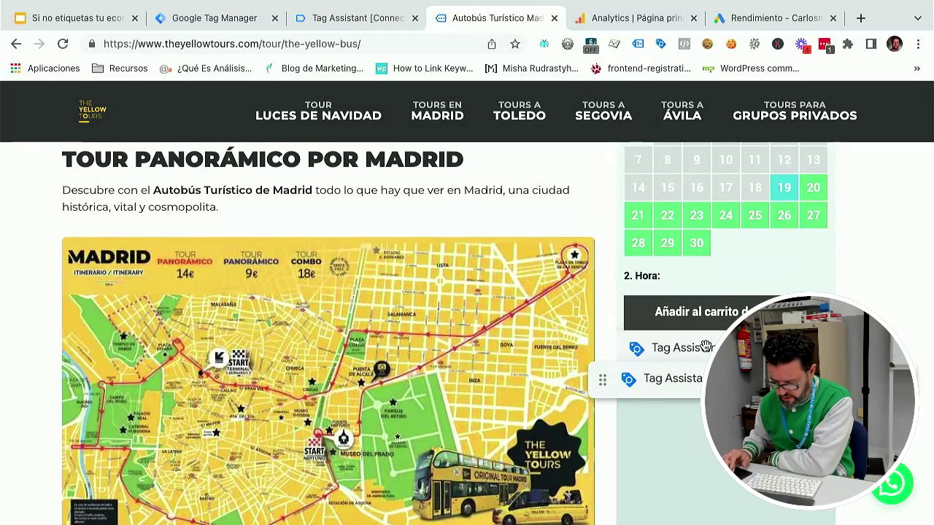
# - Add one adult and one senior ticket for 30 November 2022 at 14:00 to the tour's shopping cart
pyautogui.click(697, 244)
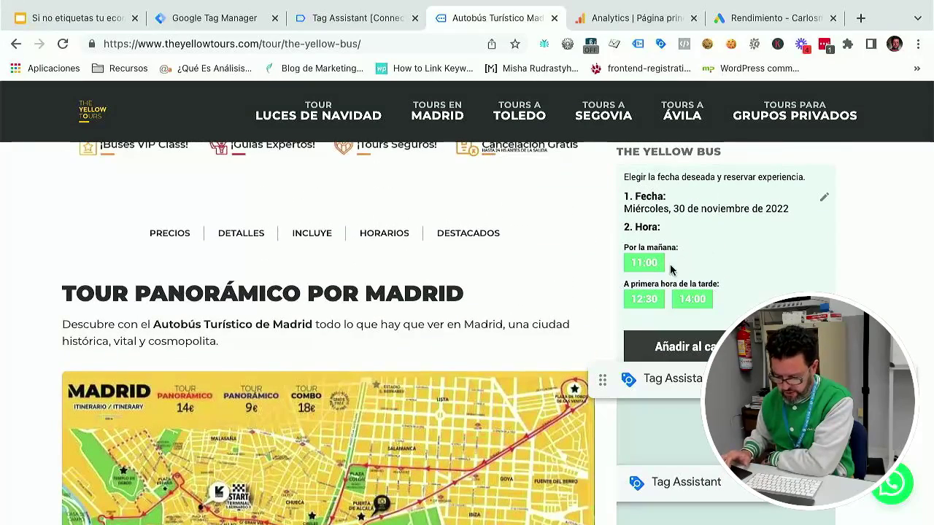
pyautogui.click(703, 299)
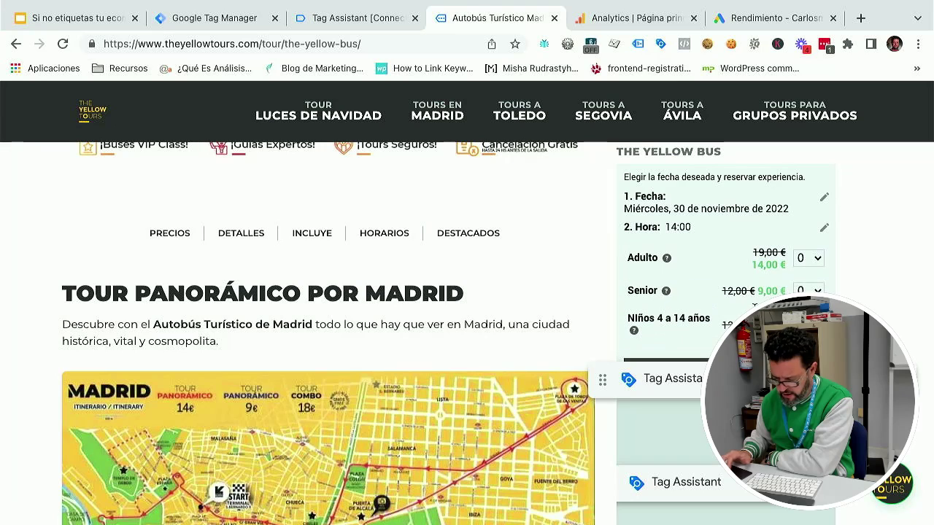
pyautogui.click(817, 258)
pyautogui.click(809, 274)
pyautogui.click(808, 290)
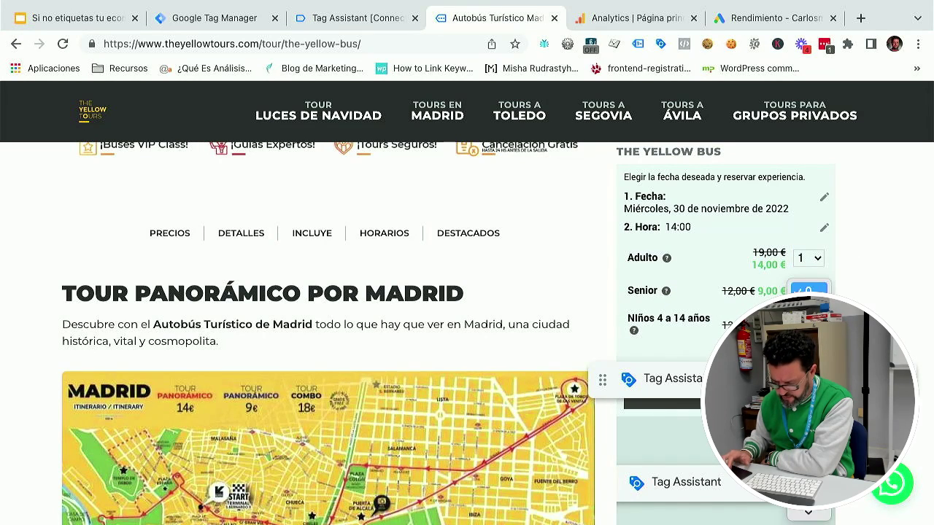
pyautogui.click(809, 306)
pyautogui.scroll(-2, 809, 306)
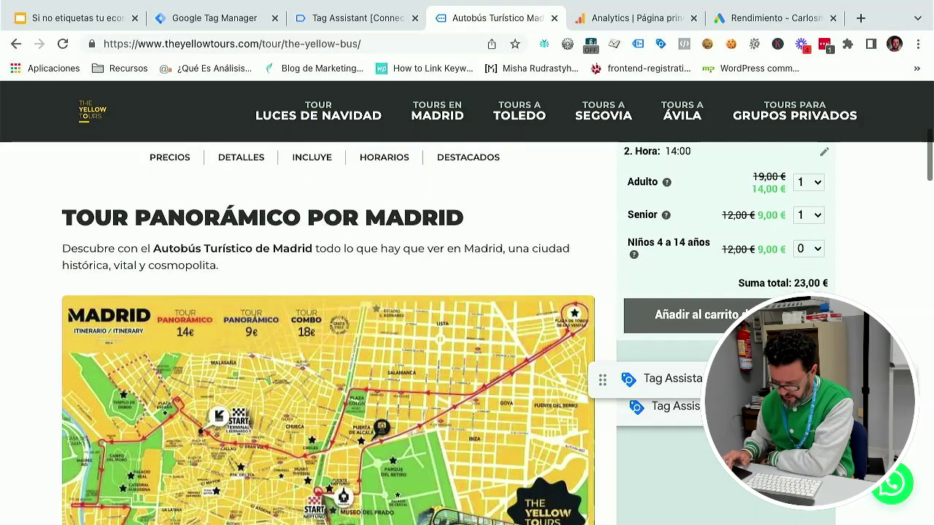
pyautogui.click(809, 305)
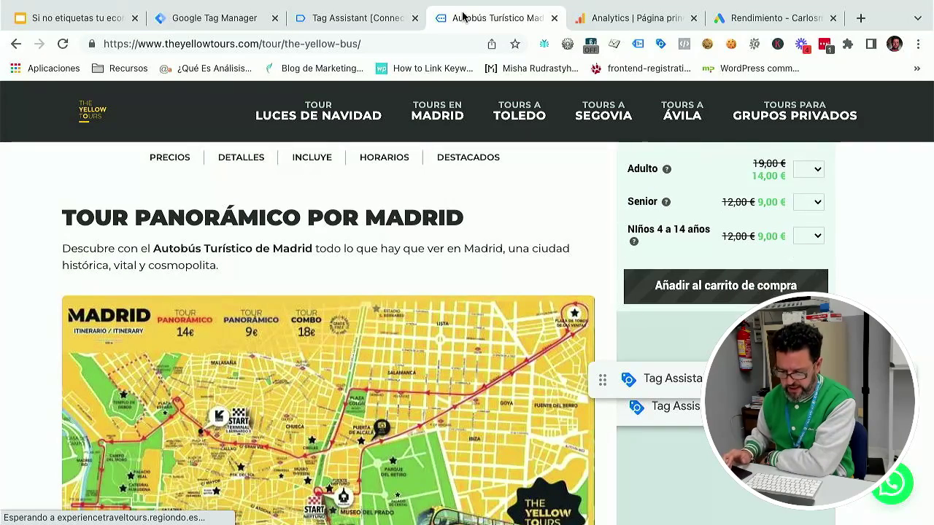
# - Find the regiondo.tyt.addToCart event in Tag Assistant's event list and open its data layer
pyautogui.click(363, 61)
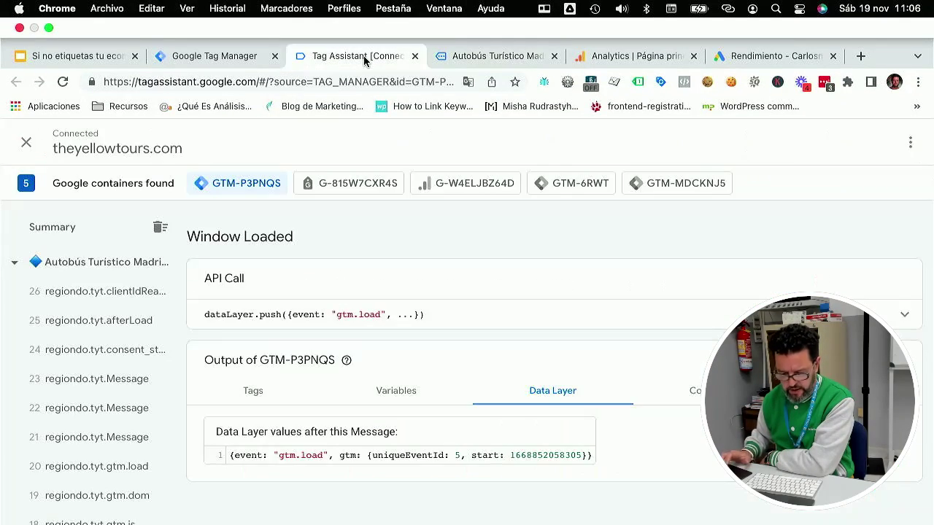
pyautogui.scroll(-10, 125, 322)
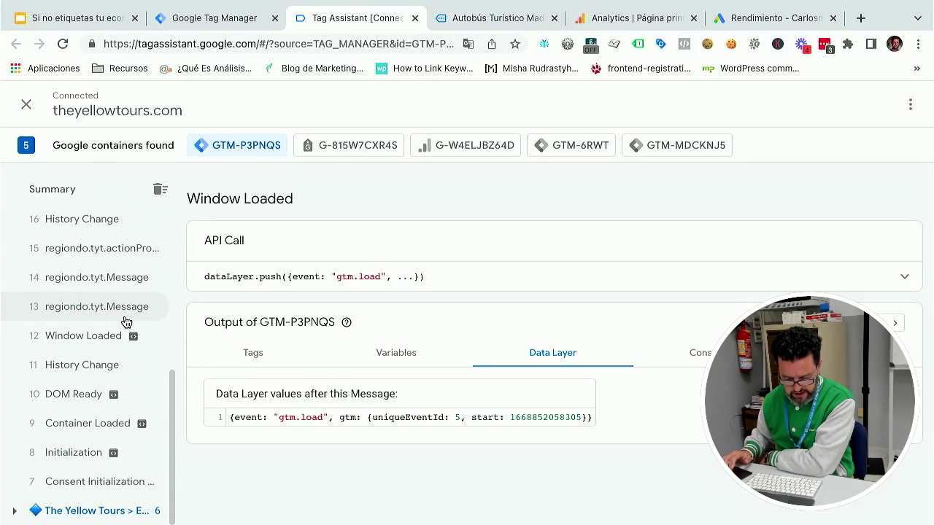
pyautogui.scroll(5, 125, 323)
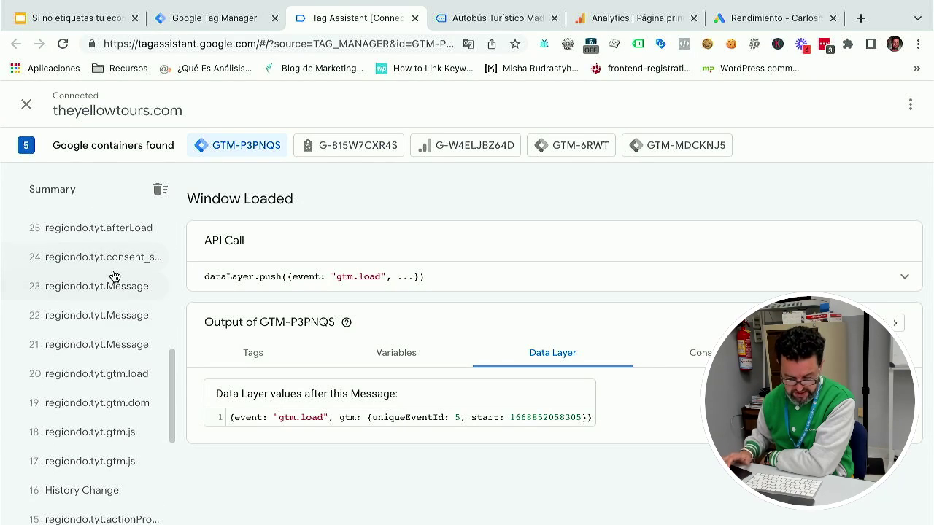
pyautogui.scroll(1, 113, 276)
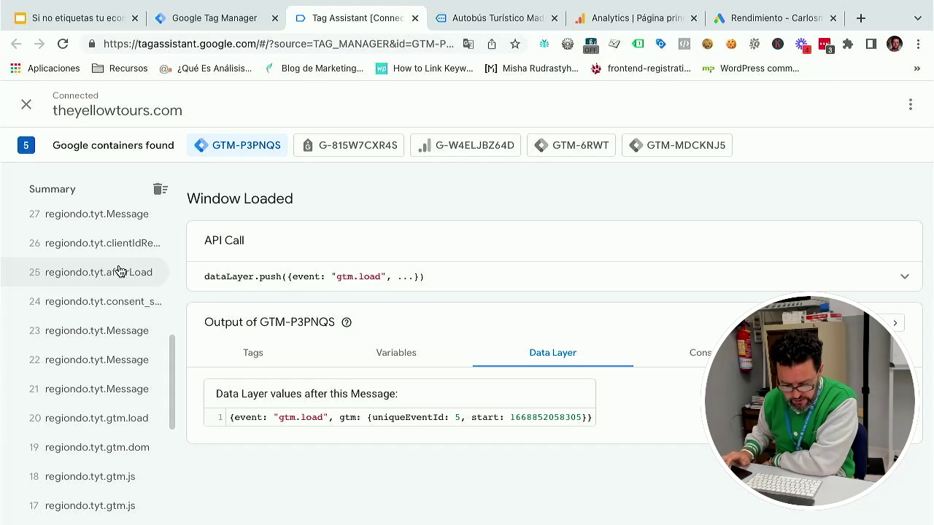
pyautogui.scroll(1, 124, 227)
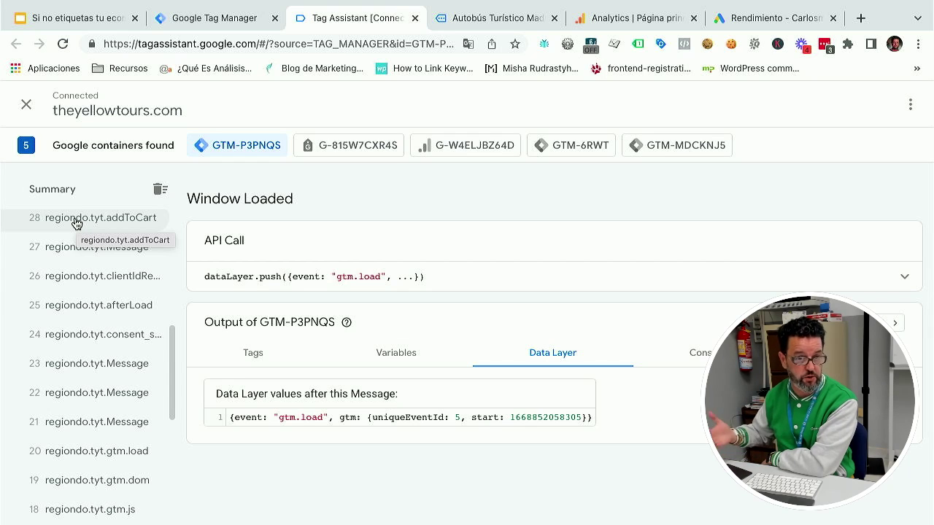
pyautogui.click(41, 225)
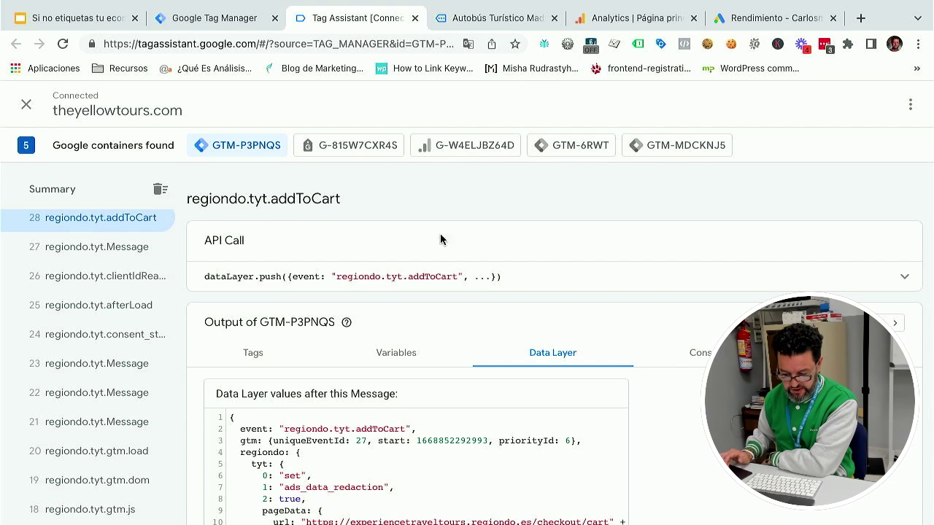
# - Examine the page data and the ecommerce product details in the addToCart event's data layer values
pyautogui.scroll(-2, 480, 298)
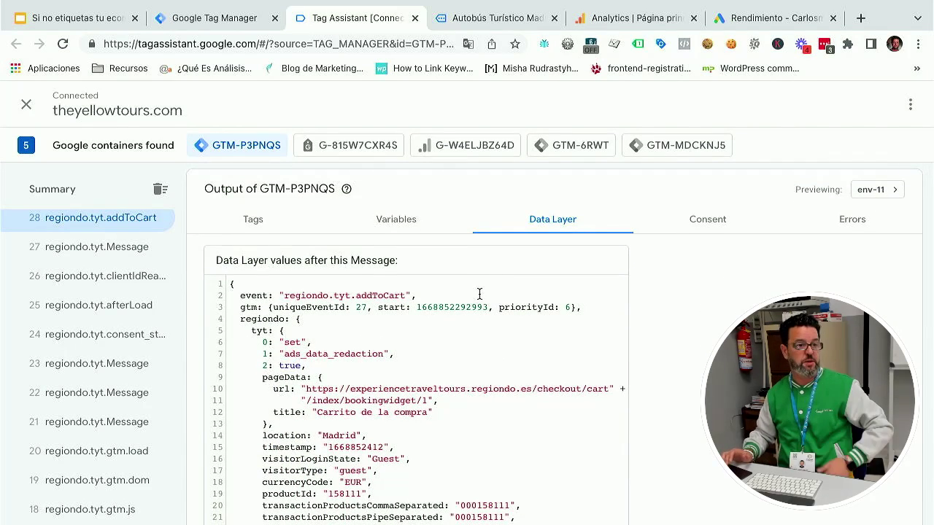
pyautogui.scroll(-2, 479, 294)
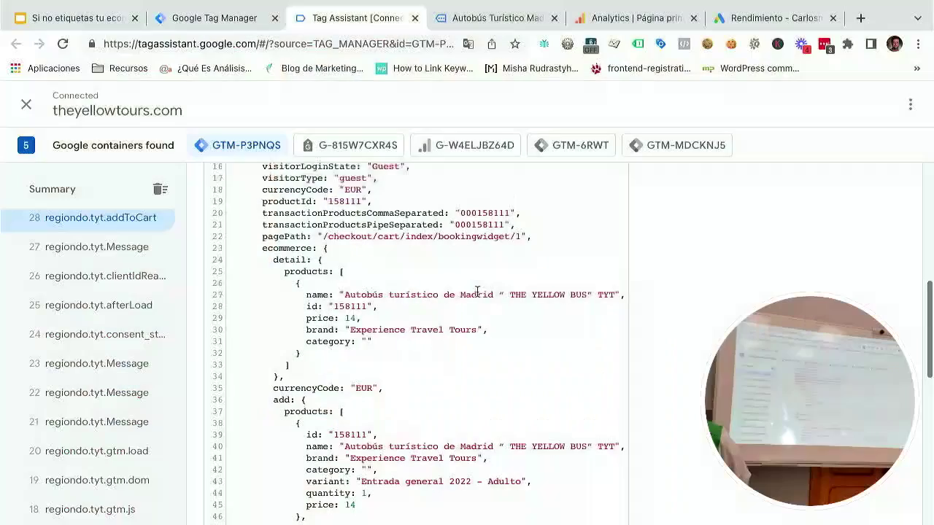
pyautogui.scroll(-1, 478, 292)
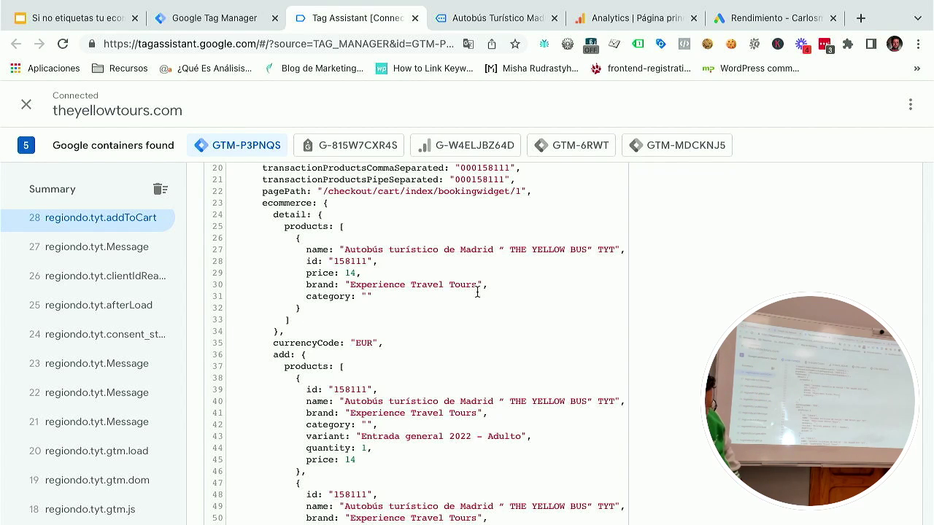
pyautogui.scroll(-3, 477, 292)
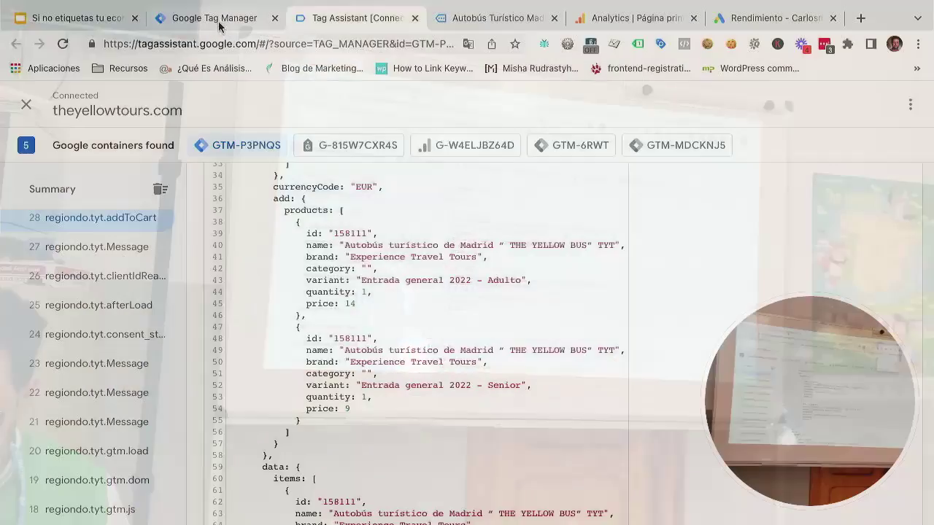
# - Switch to Tag Manager and open the user-defined variable DLV - regiondo.tyt.data.currency to inspect its configuration
pyautogui.click(219, 21)
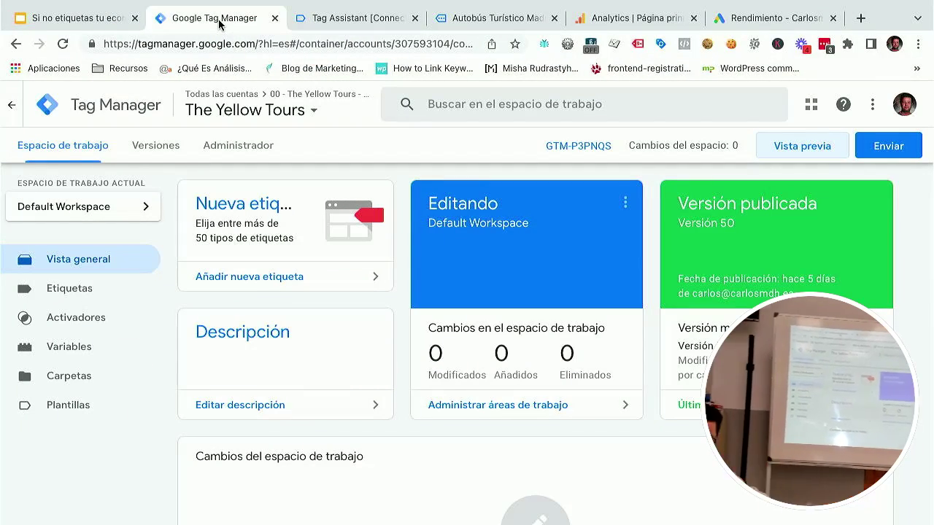
pyautogui.click(86, 358)
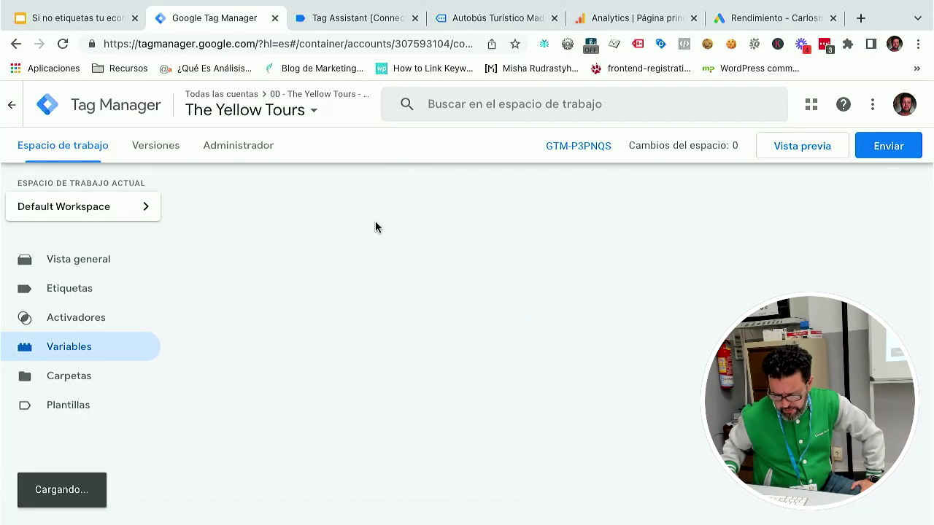
pyautogui.scroll(-5, 375, 221)
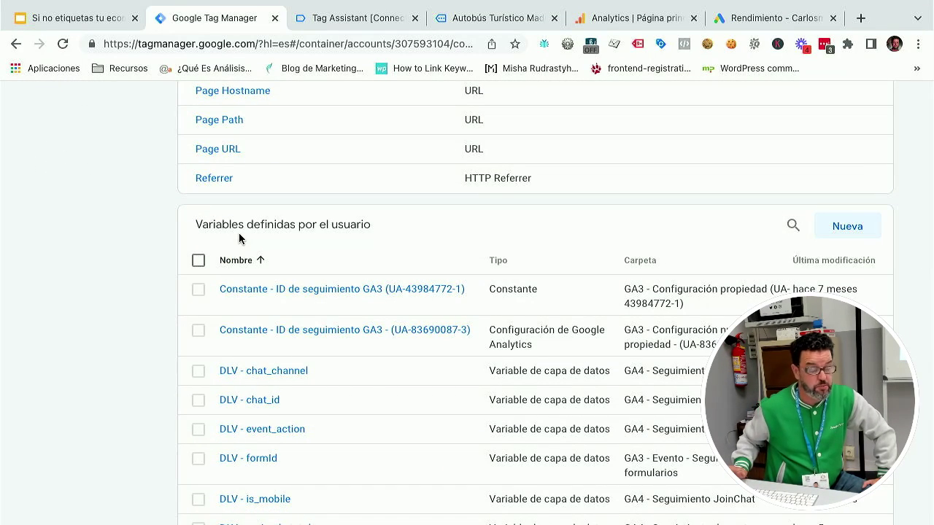
pyautogui.scroll(-2, 241, 237)
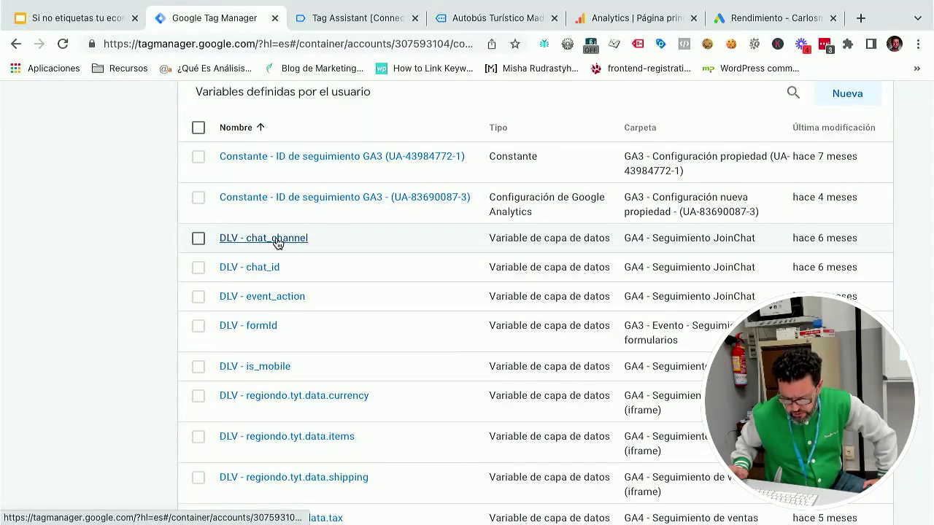
pyautogui.scroll(-3, 334, 256)
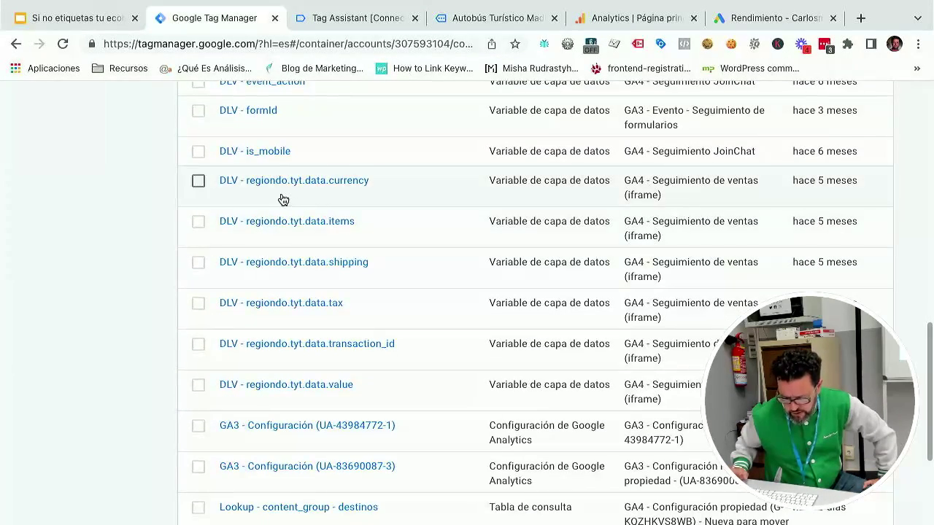
pyautogui.click(279, 182)
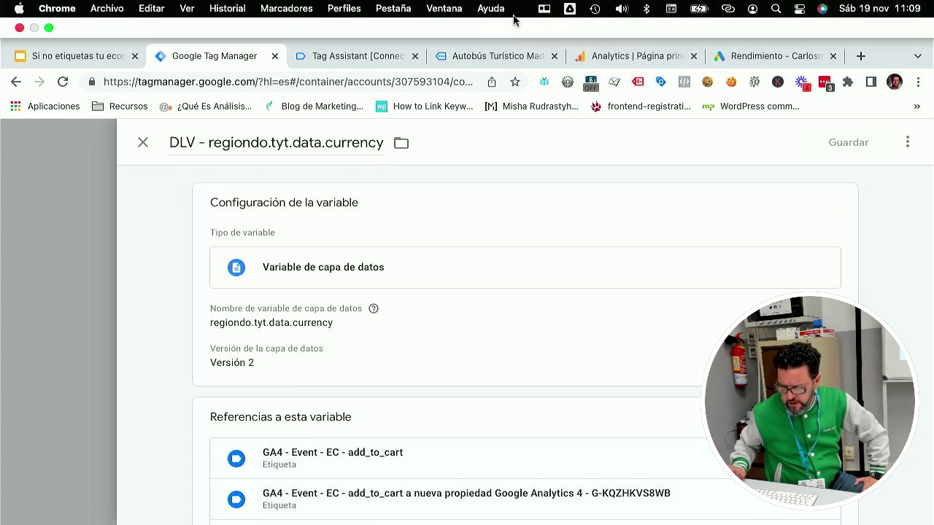
# - Compare the currency variable with the addToCart data layer in Tag Assistant, and close the variable in Tag Manager
pyautogui.click(385, 64)
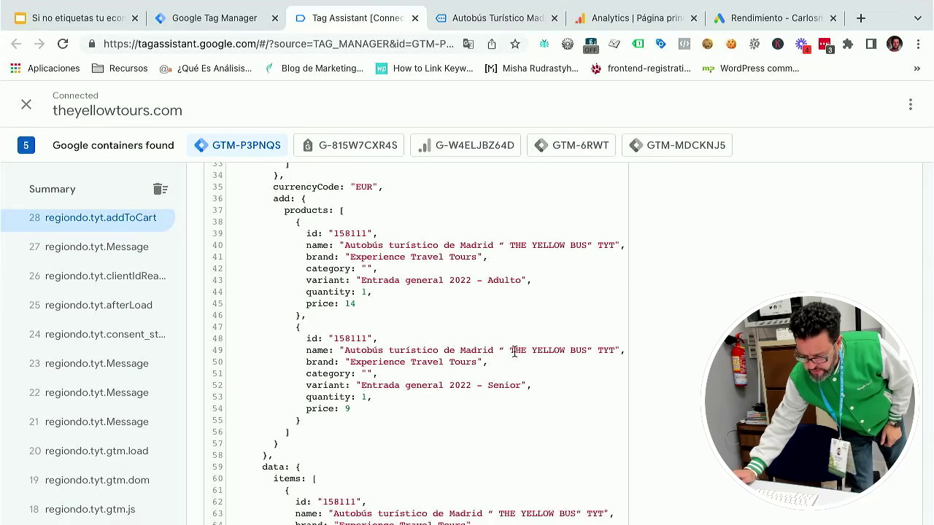
pyautogui.scroll(5, 514, 351)
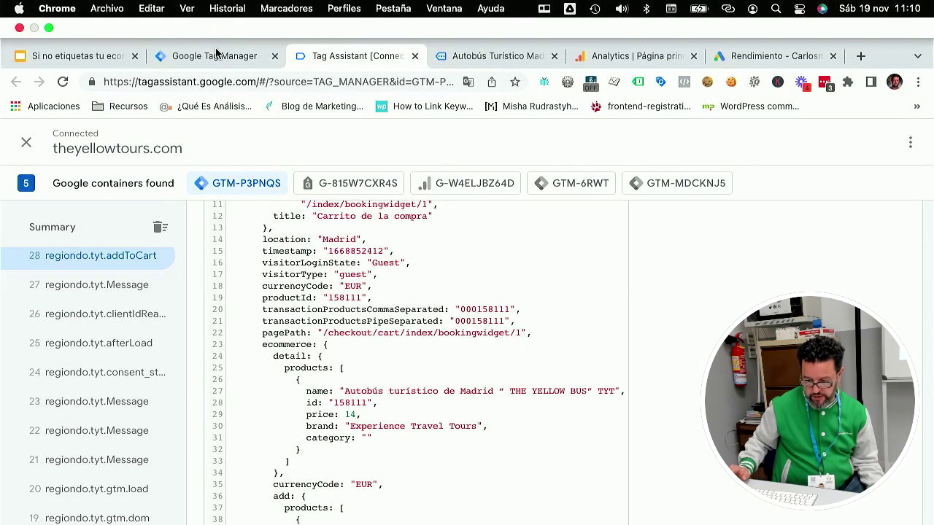
pyautogui.click(218, 55)
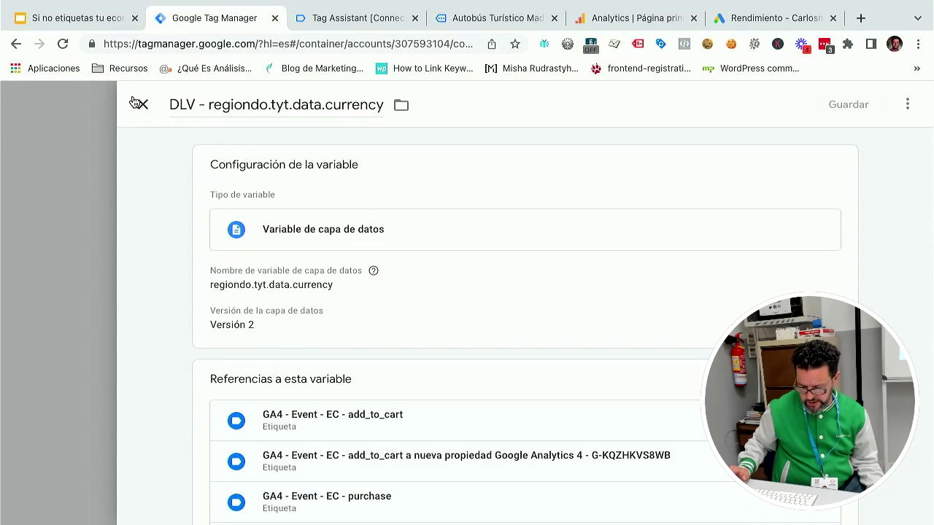
pyautogui.click(136, 103)
# - Review the remaining user-defined variables and open the container's list of triggers
pyautogui.scroll(-5, 333, 302)
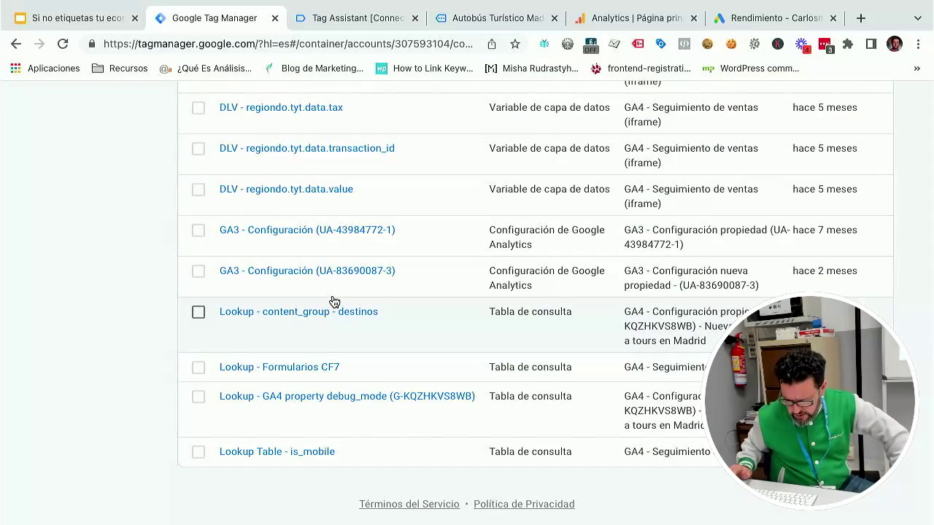
pyautogui.scroll(1, 329, 302)
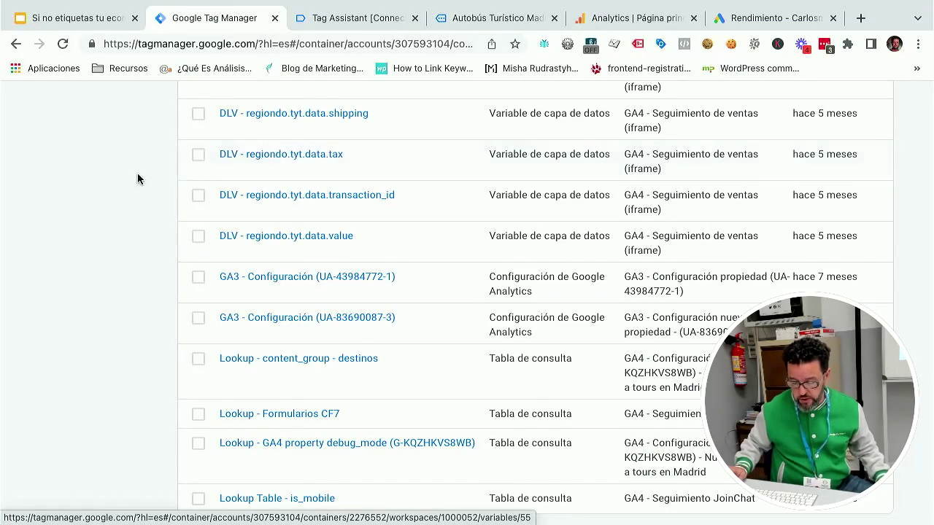
pyautogui.scroll(10, 120, 186)
pyautogui.scroll(5, 121, 189)
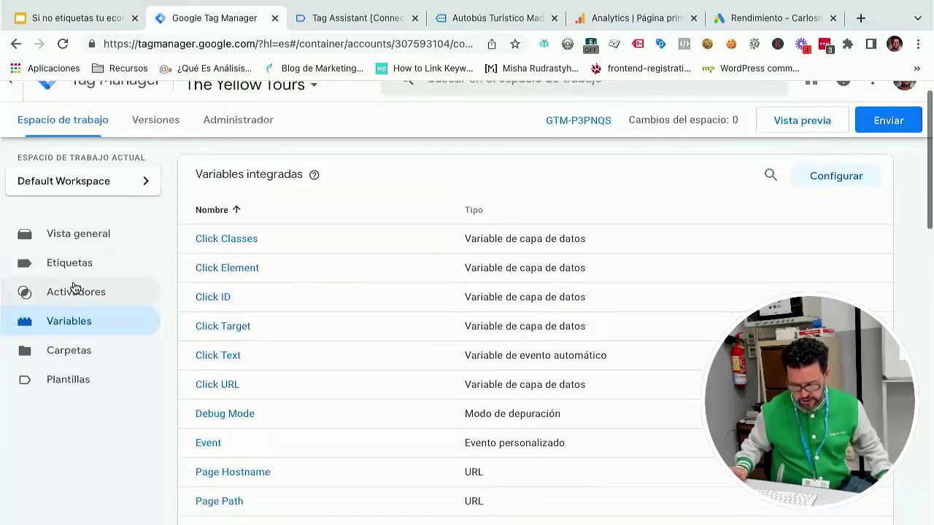
pyautogui.click(74, 301)
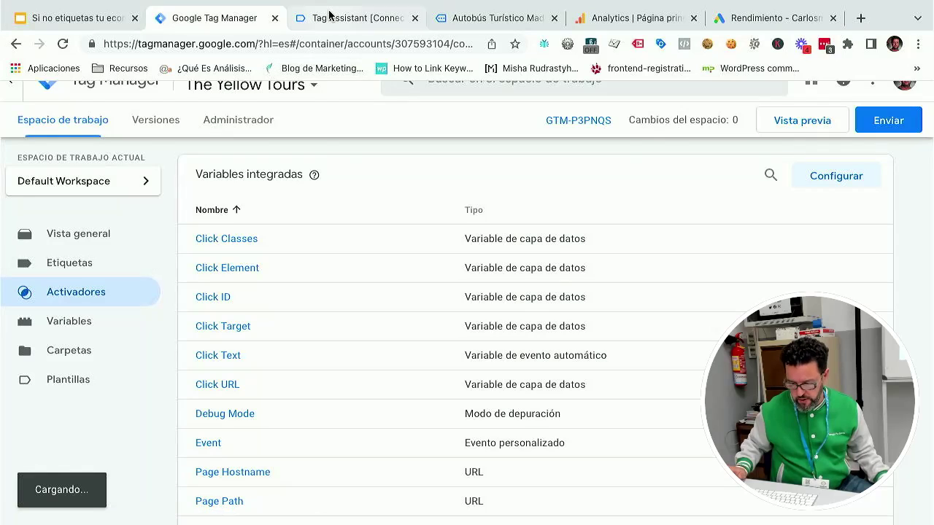
# - Highlight the event name regiondo.tyt.addToCart in the event's data layer values in Tag Assistant
pyautogui.click(329, 19)
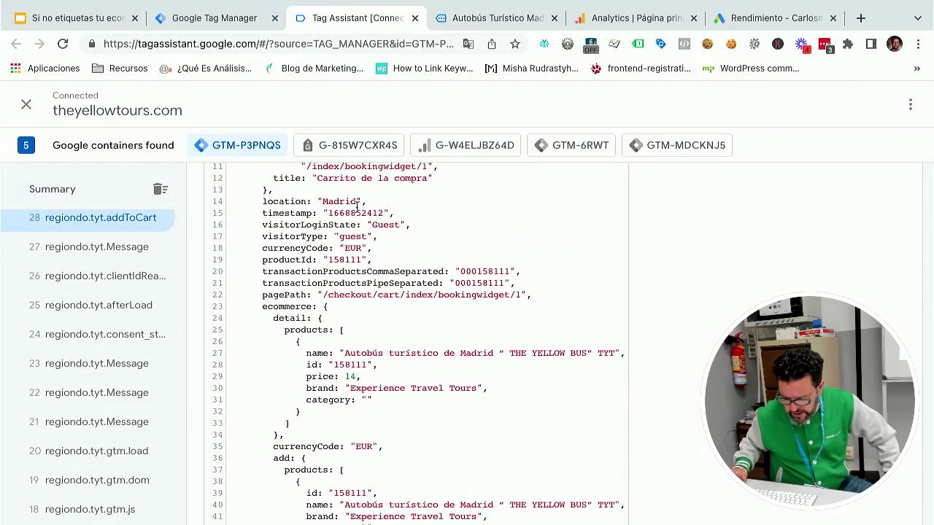
pyautogui.scroll(3, 357, 210)
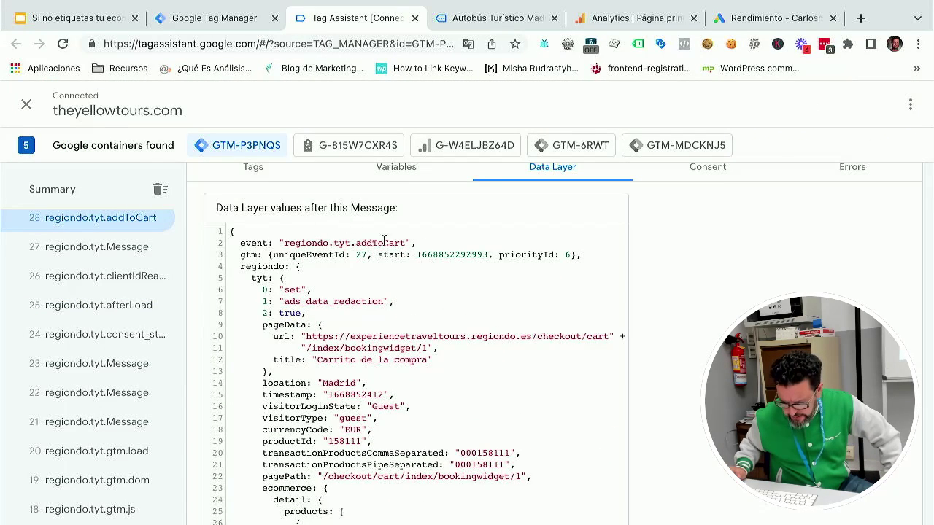
pyautogui.moveTo(406, 243); pyautogui.dragTo(284, 246)
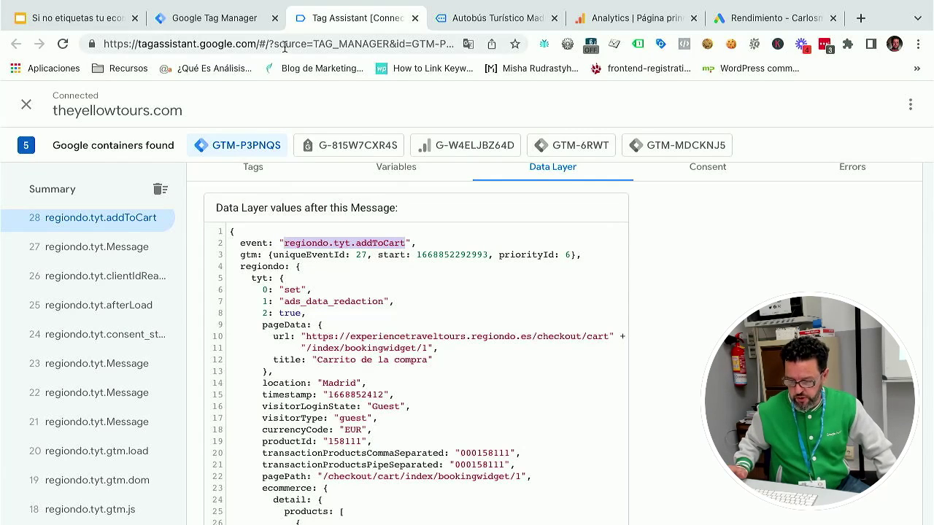
# - Inspect the configuration of the Custom Event - regiondo.tyt.actionAddToCart trigger in Tag Manager and close it
pyautogui.click(235, 30)
pyautogui.scroll(-2, 290, 229)
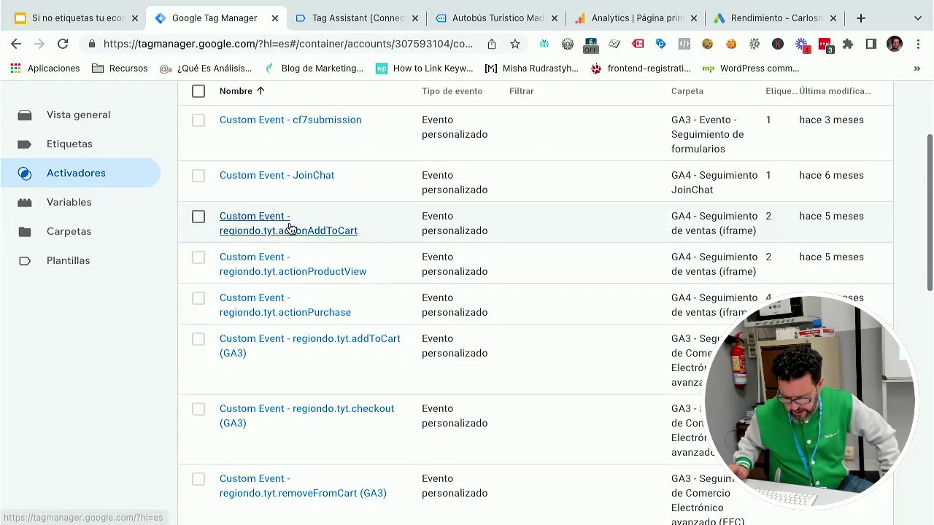
pyautogui.scroll(-1, 290, 228)
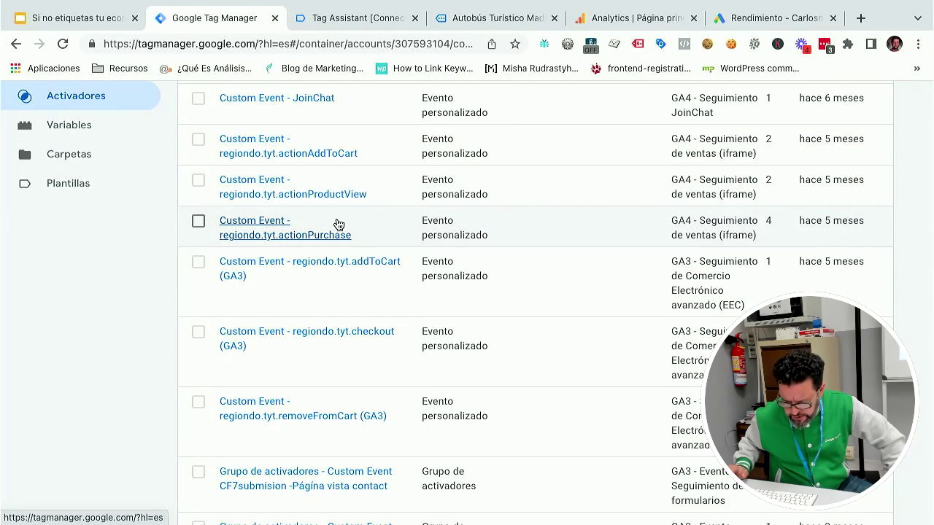
pyautogui.click(319, 149)
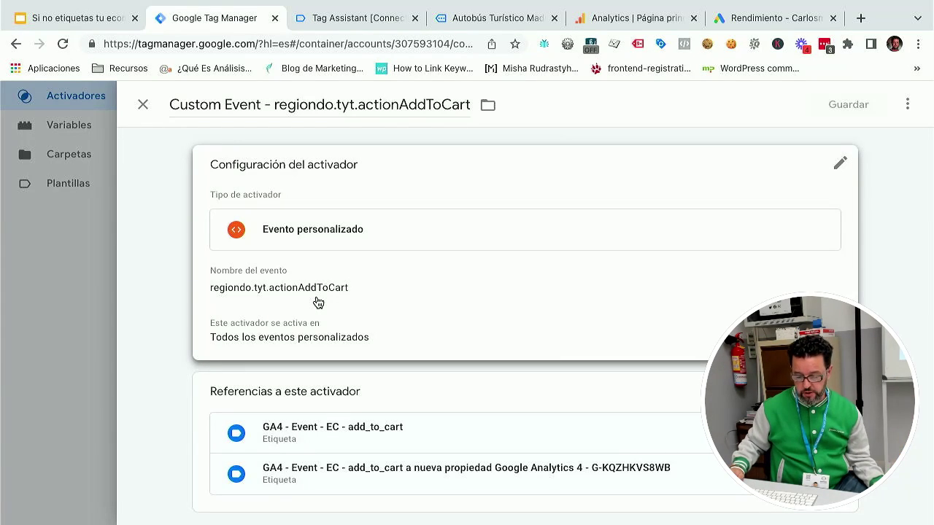
pyautogui.click(142, 103)
pyautogui.scroll(3, 102, 206)
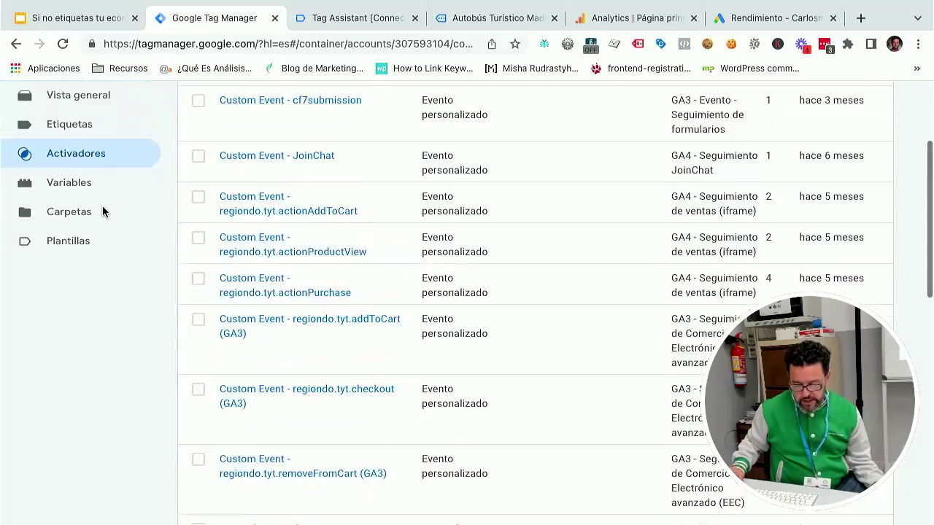
# - Open the container's tags, inspect the configuration of the GA3 - Event - Ecommerce - addToCart tag and close it
pyautogui.click(84, 190)
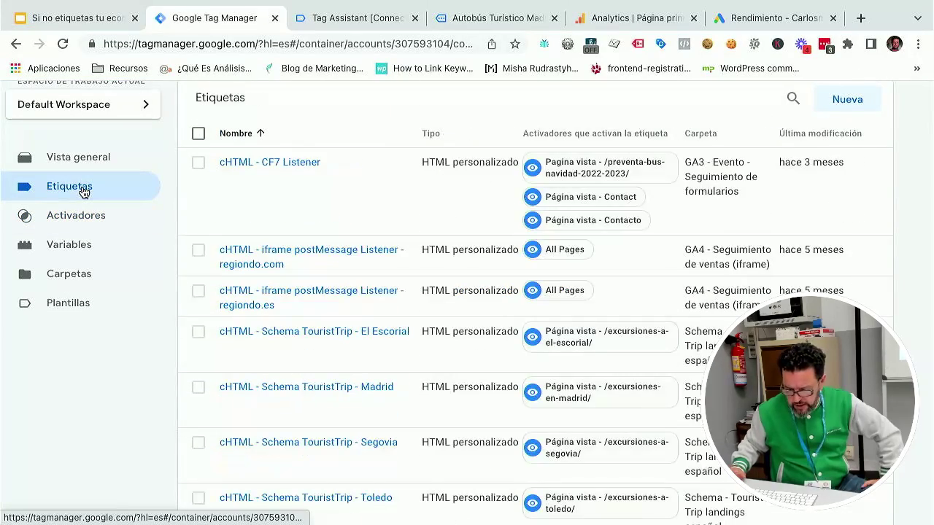
pyautogui.scroll(-2, 229, 206)
pyautogui.scroll(-2, 229, 206)
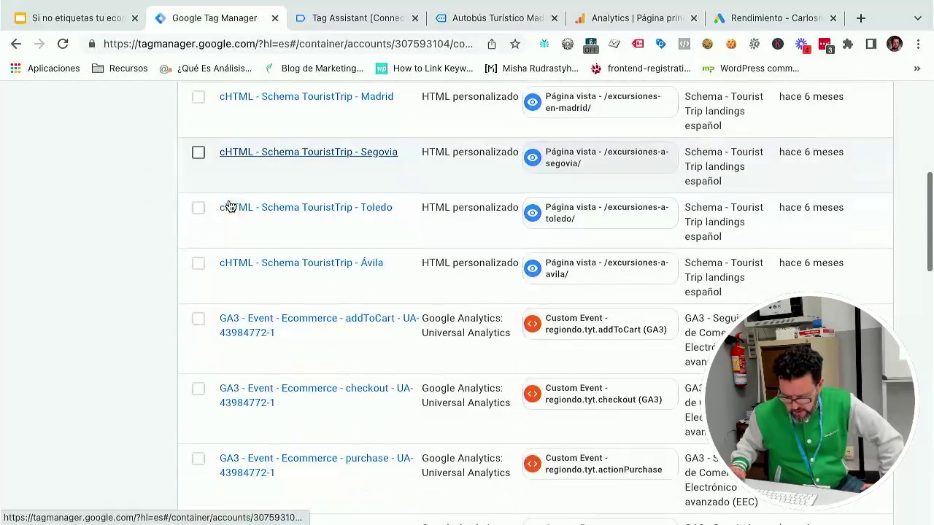
pyautogui.scroll(-2, 229, 207)
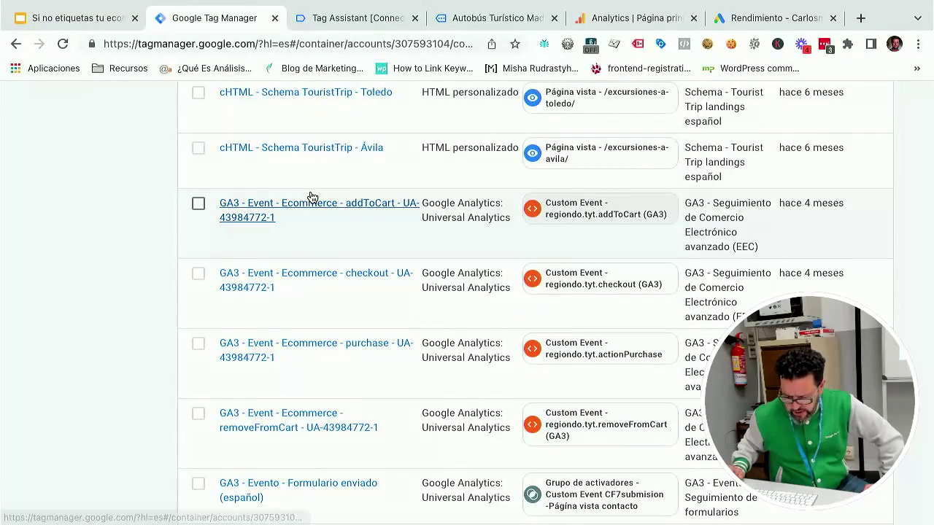
pyautogui.click(319, 204)
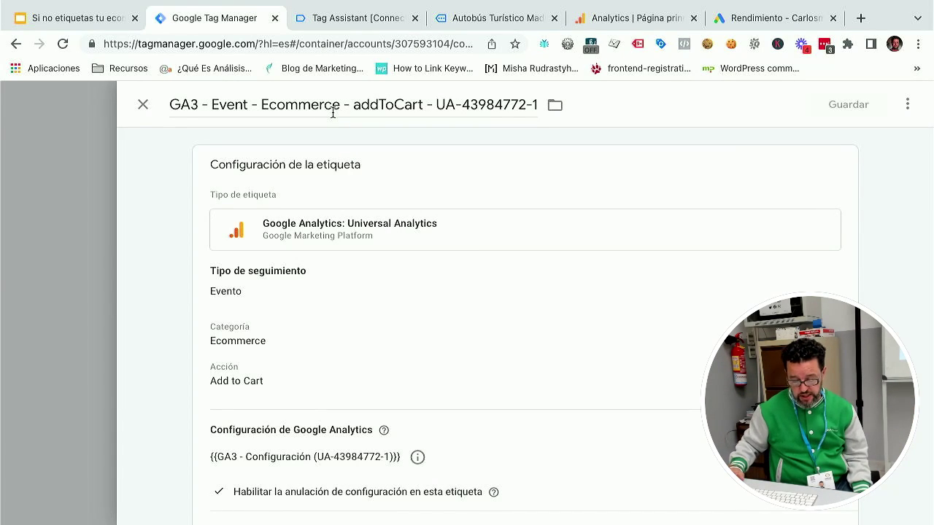
pyautogui.scroll(-1, 344, 168)
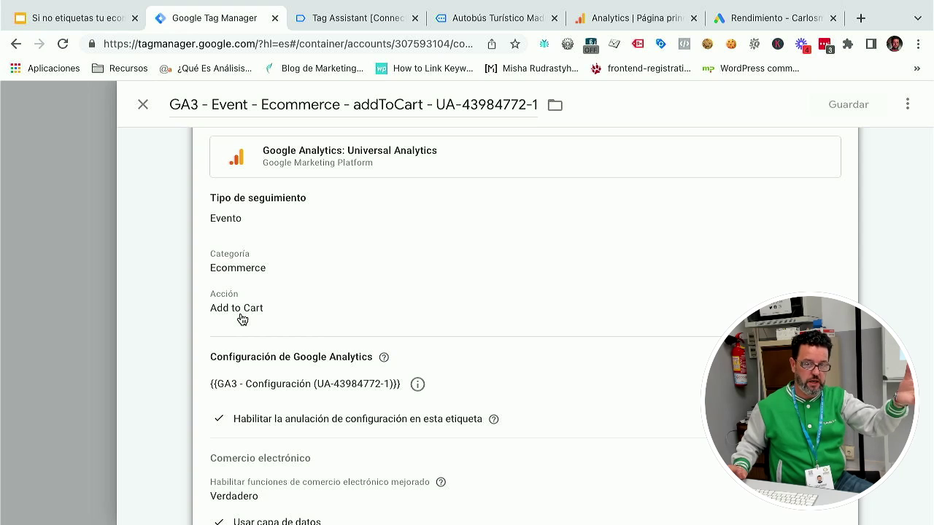
pyautogui.scroll(-1, 241, 319)
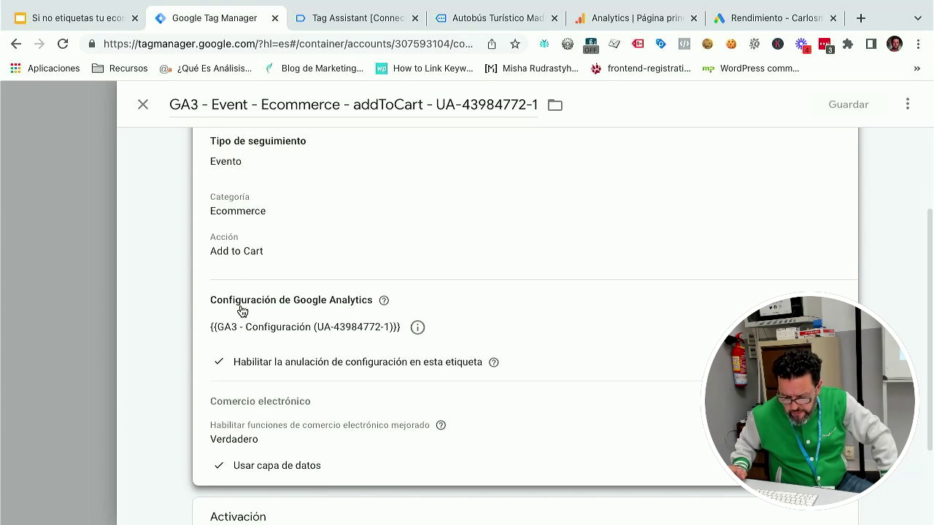
pyautogui.scroll(-1, 384, 246)
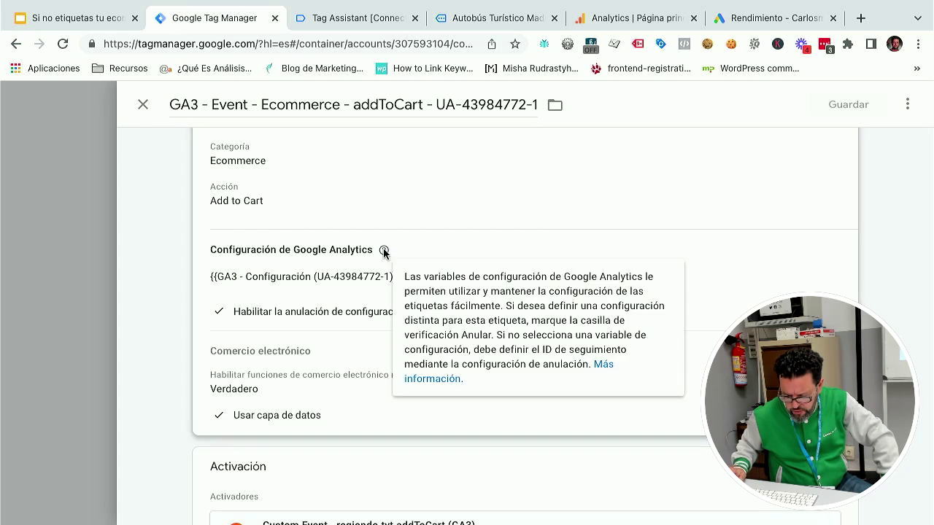
pyautogui.click(137, 113)
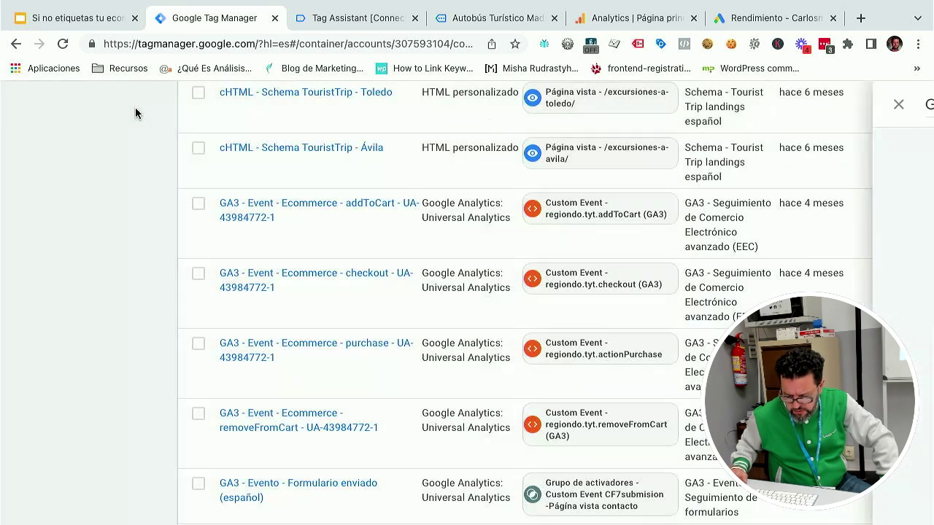
# - Inspect the event tracking parameters of the GA3 - Event - Ecommerce - purchase tag and close it without changes
pyautogui.scroll(-1, 377, 286)
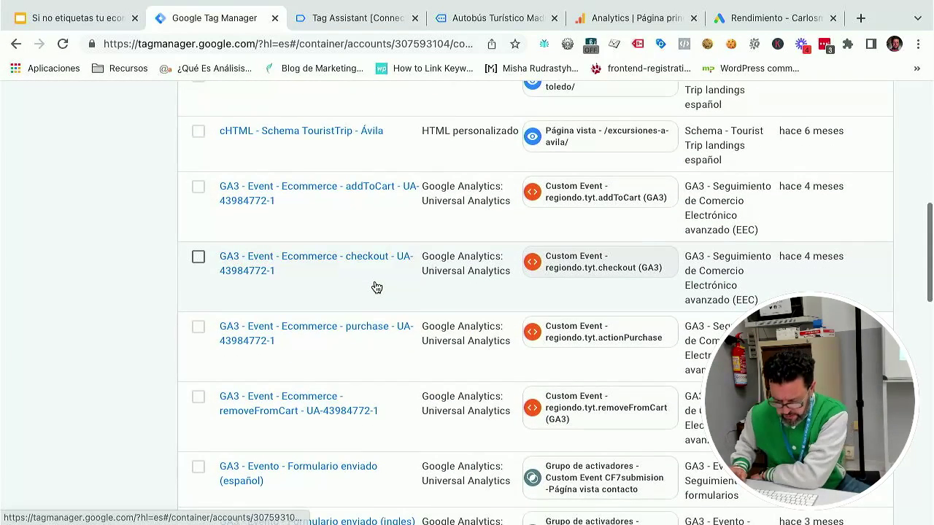
pyautogui.click(377, 332)
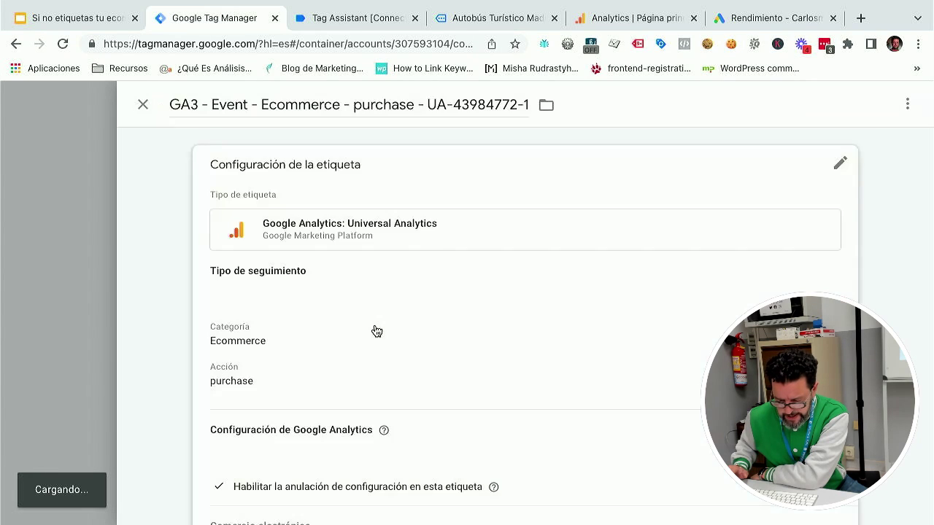
pyautogui.scroll(-2, 377, 329)
pyautogui.click(322, 285)
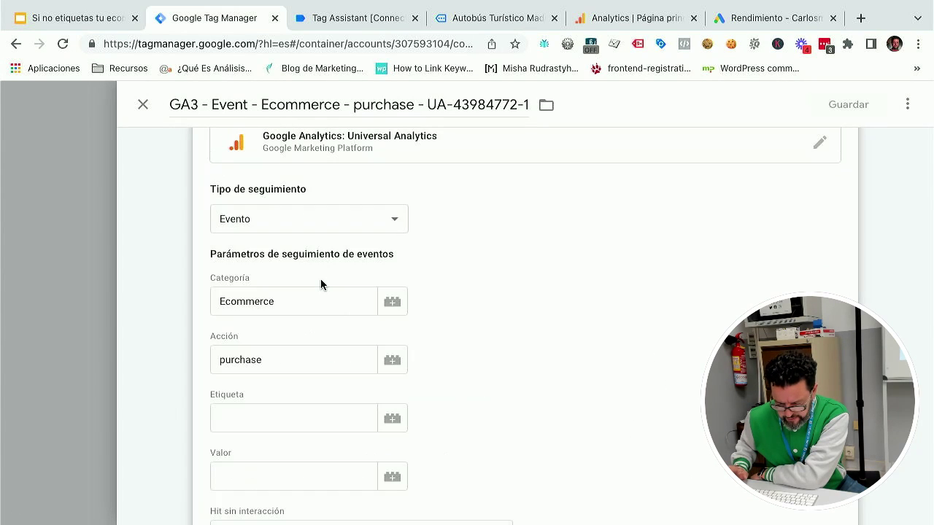
pyautogui.scroll(-5, 488, 259)
pyautogui.scroll(5, 489, 257)
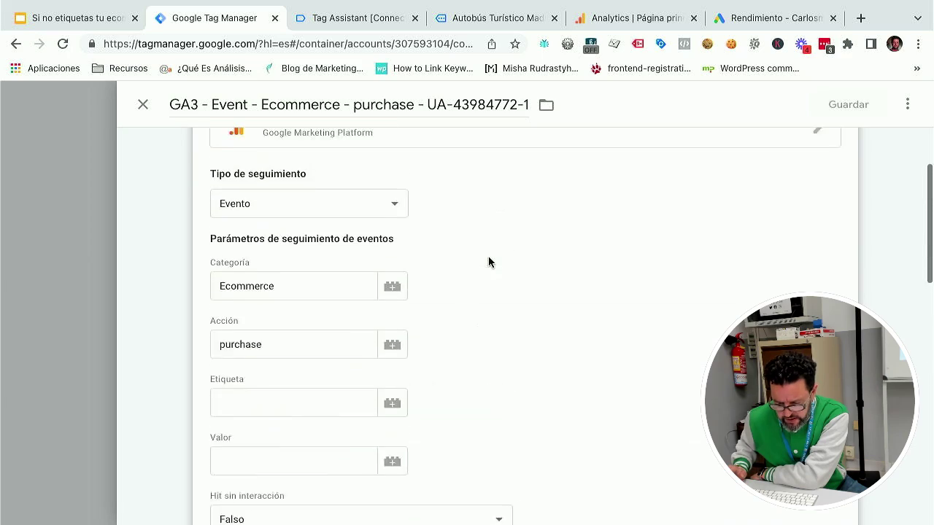
pyautogui.click(143, 105)
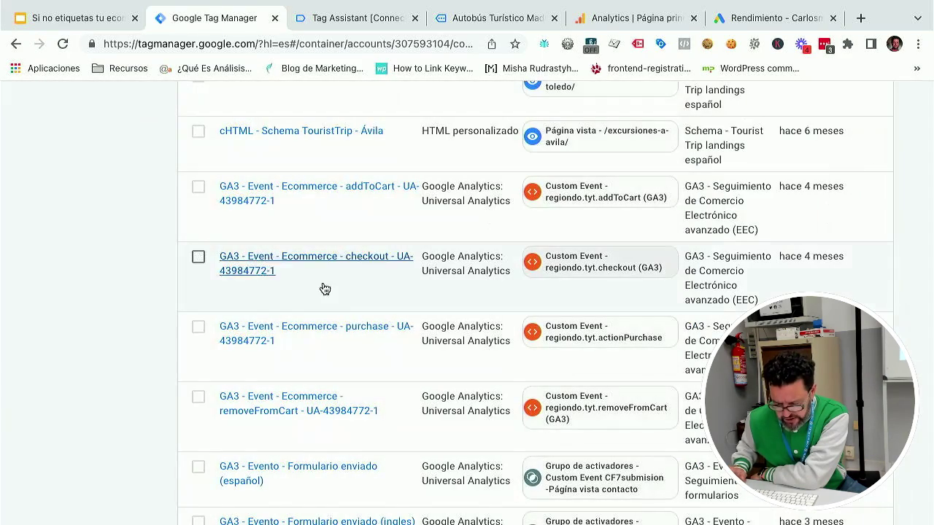
# - Open the GA4 - Event - EC - purchase tag and review its event parameters and trigger
pyautogui.scroll(-2, 353, 366)
pyautogui.scroll(-5, 353, 366)
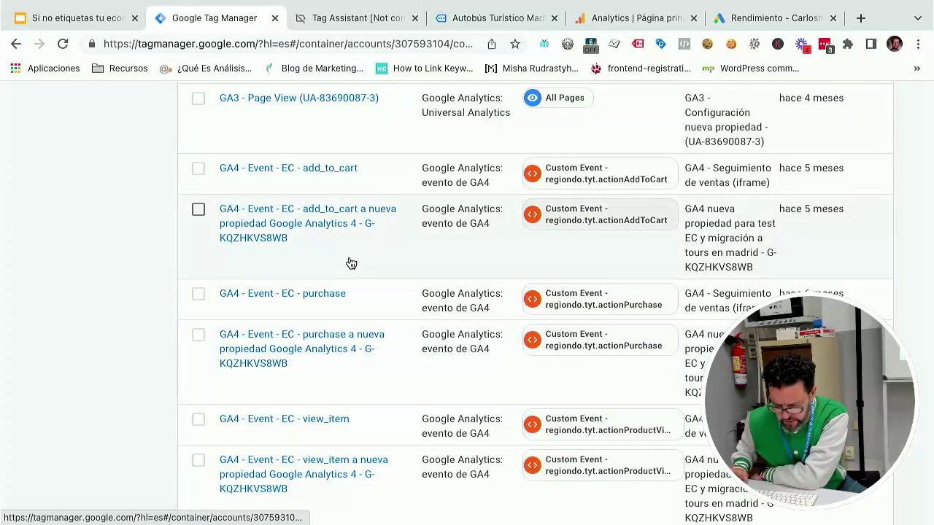
pyautogui.click(318, 296)
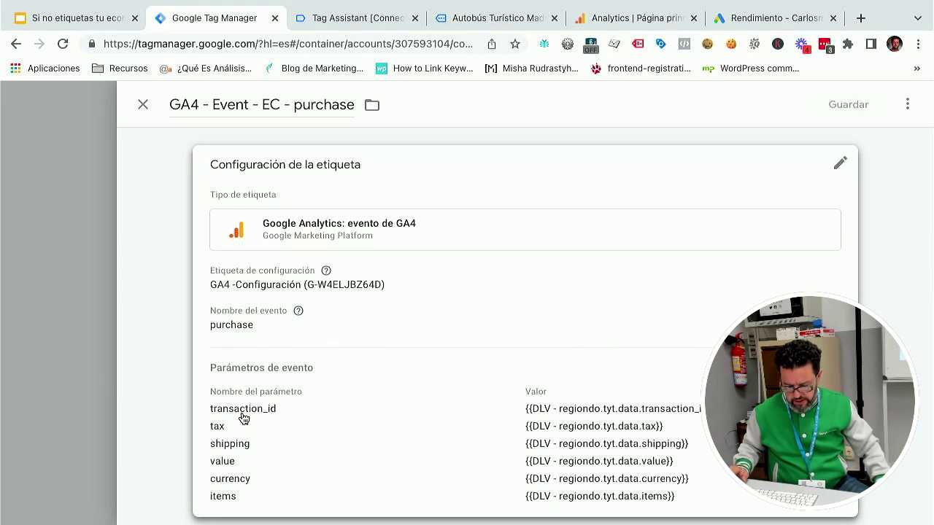
pyautogui.scroll(-2, 243, 415)
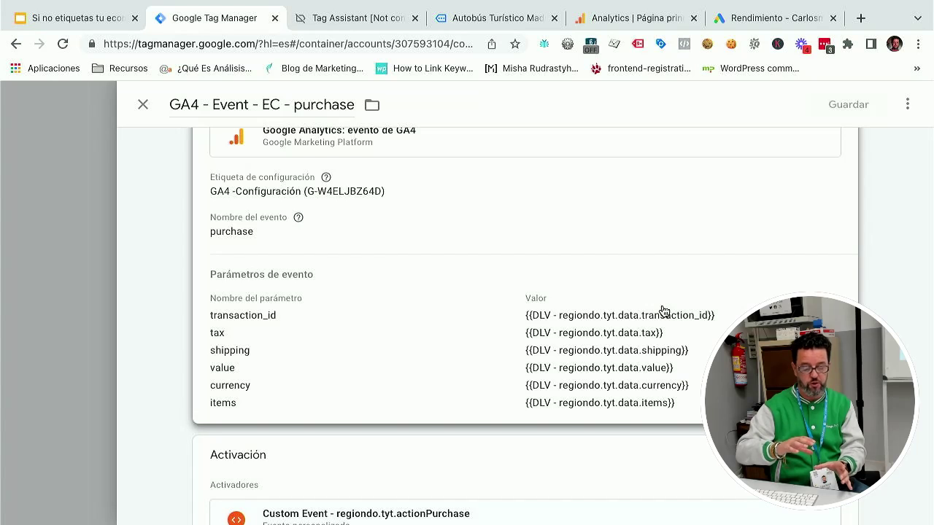
pyautogui.scroll(2, 663, 312)
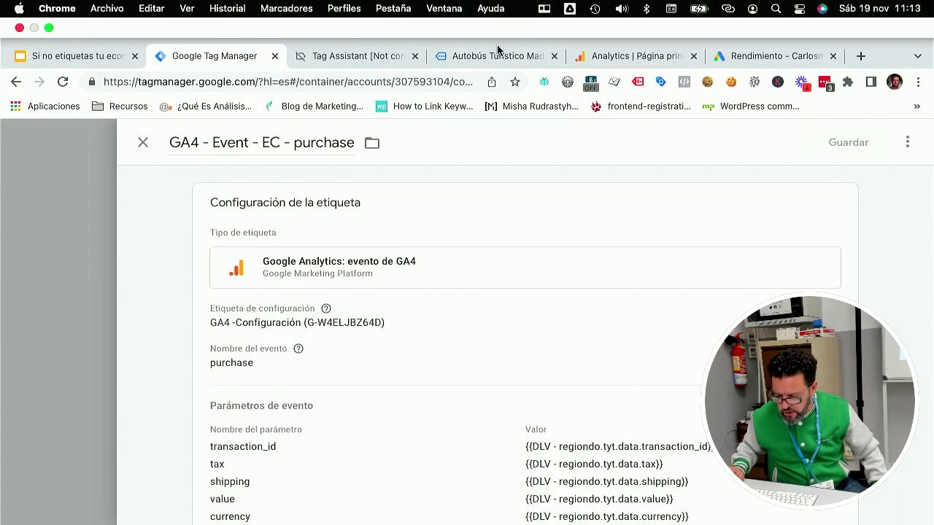
# - Switch to Tag Assistant and check which tags fired on the regiondo.tyt.addToCart event
pyautogui.click(496, 57)
pyautogui.click(354, 58)
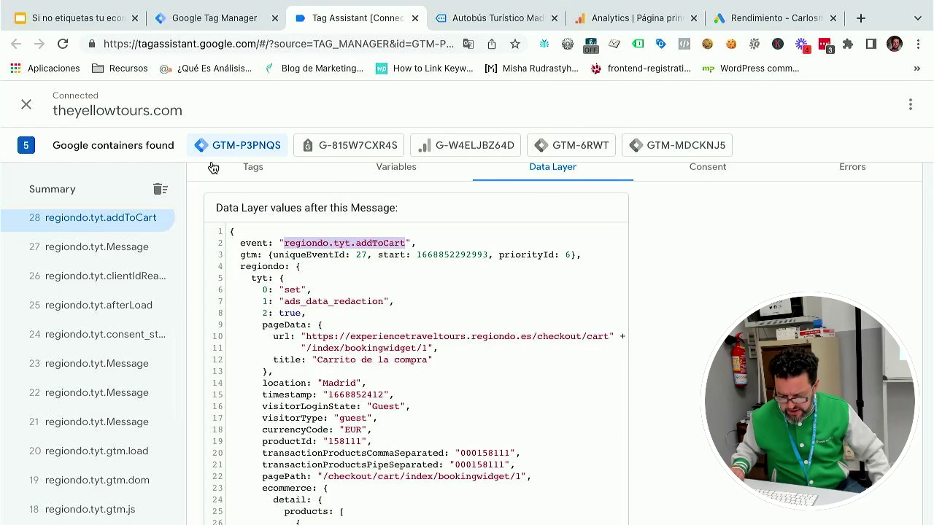
pyautogui.click(254, 168)
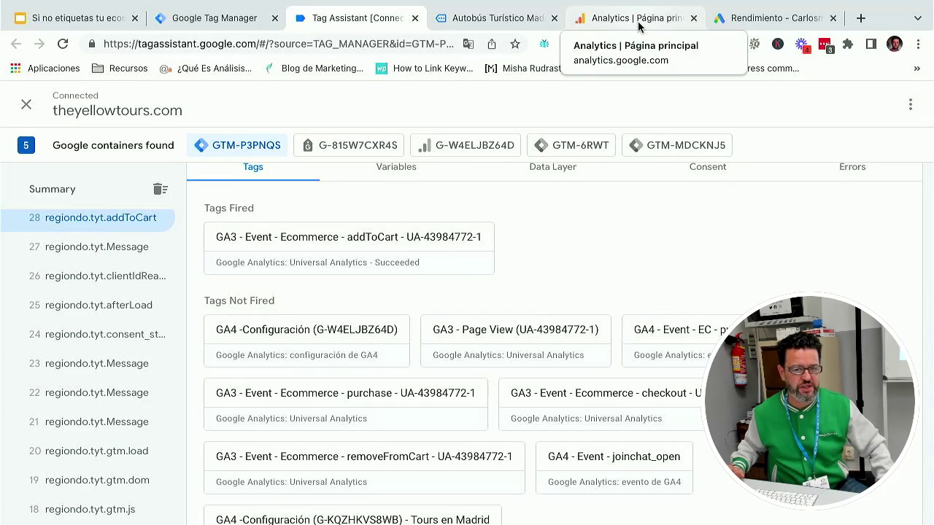
# - Switch to Google Analytics and review the home page metrics of the GA4 property for The Yellow Tours
pyautogui.moveTo(666, 4)
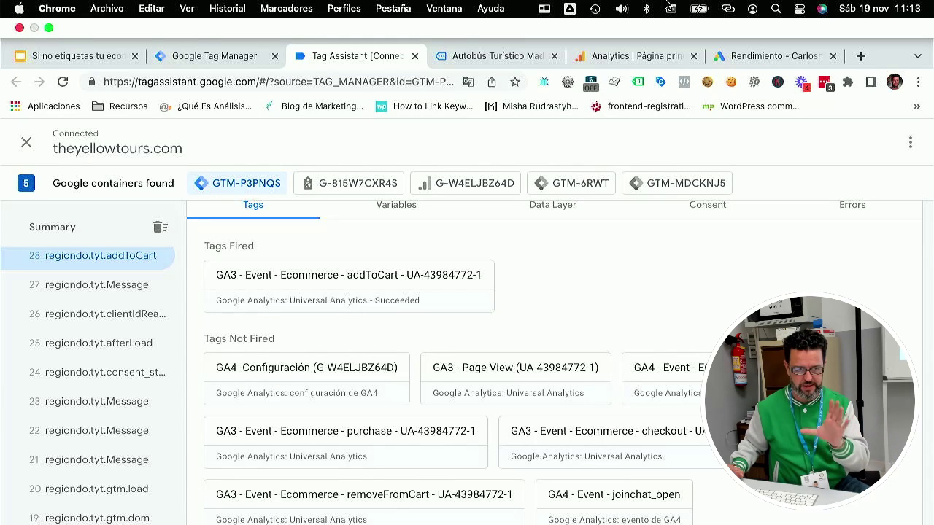
pyautogui.click(653, 57)
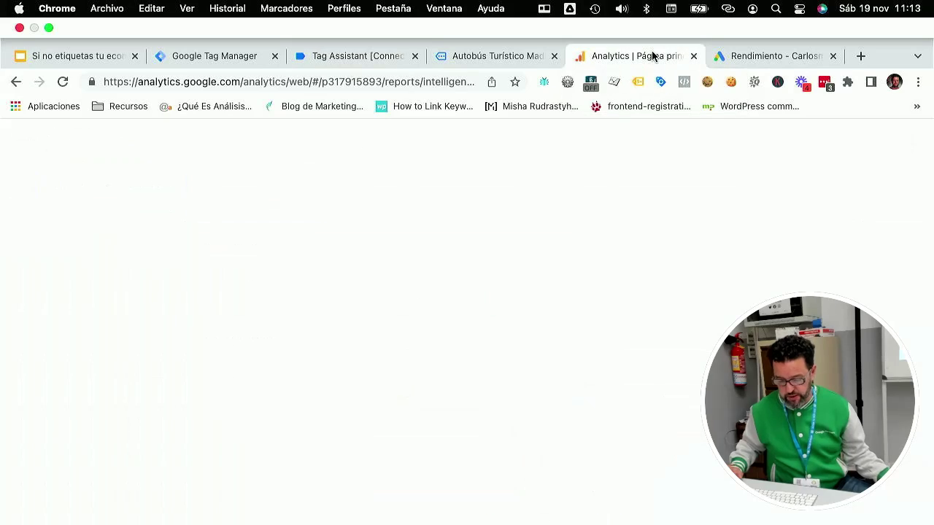
pyautogui.scroll(-2, 317, 297)
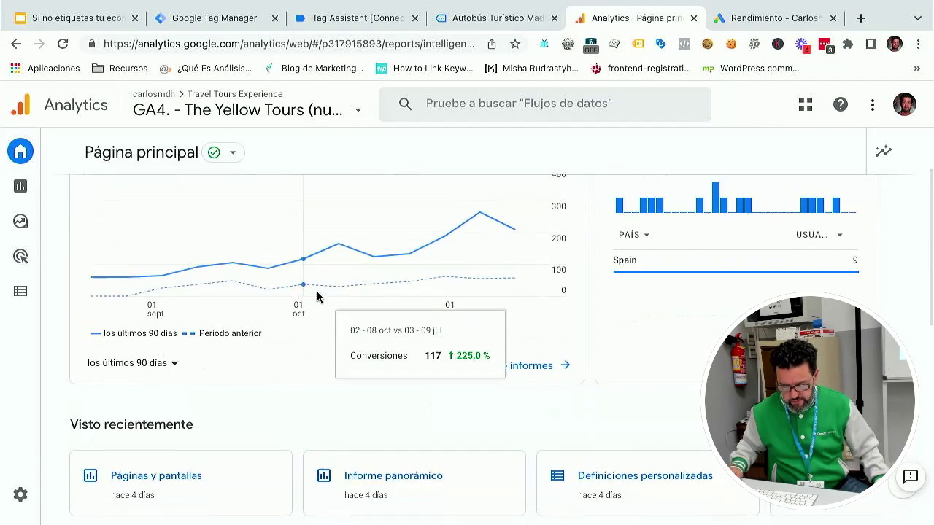
pyautogui.scroll(1, 306, 268)
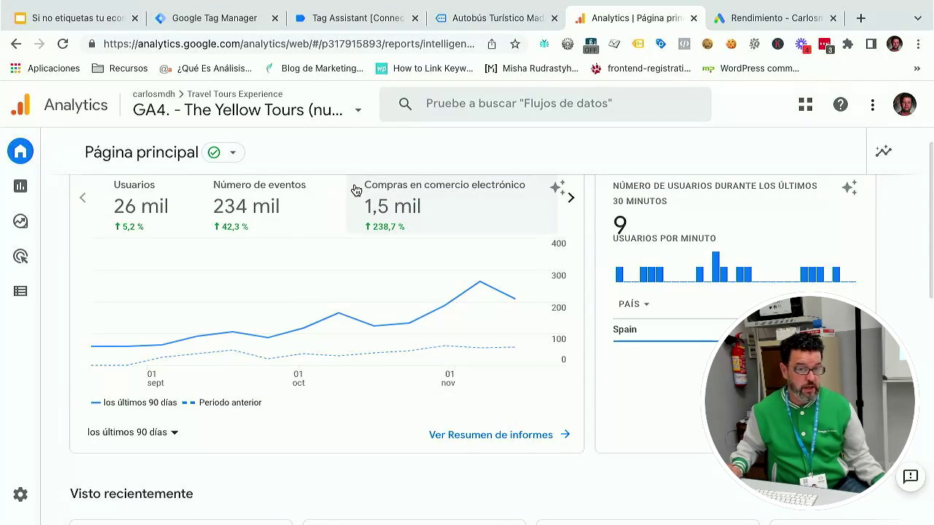
# - Open the Adquisición de usuarios report from the property's life cycle acquisition reports
pyautogui.moveTo(29, 210)
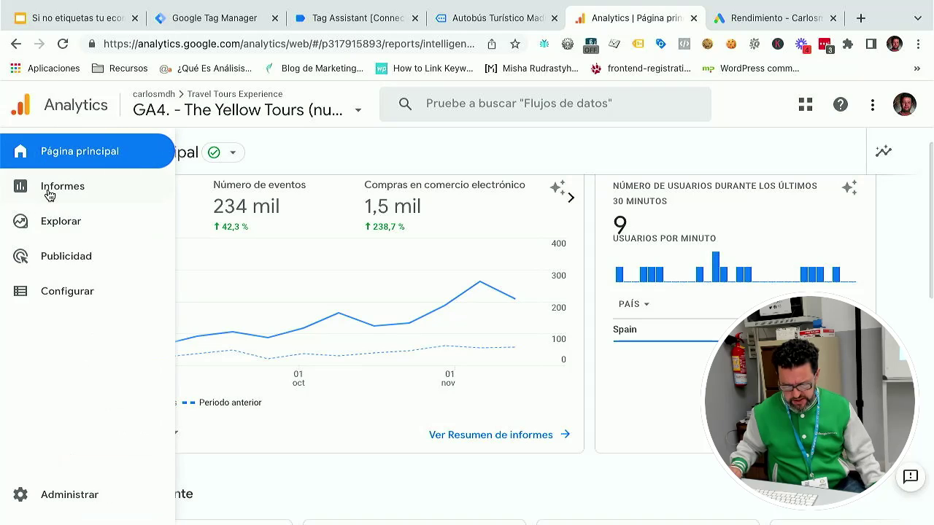
pyautogui.click(48, 194)
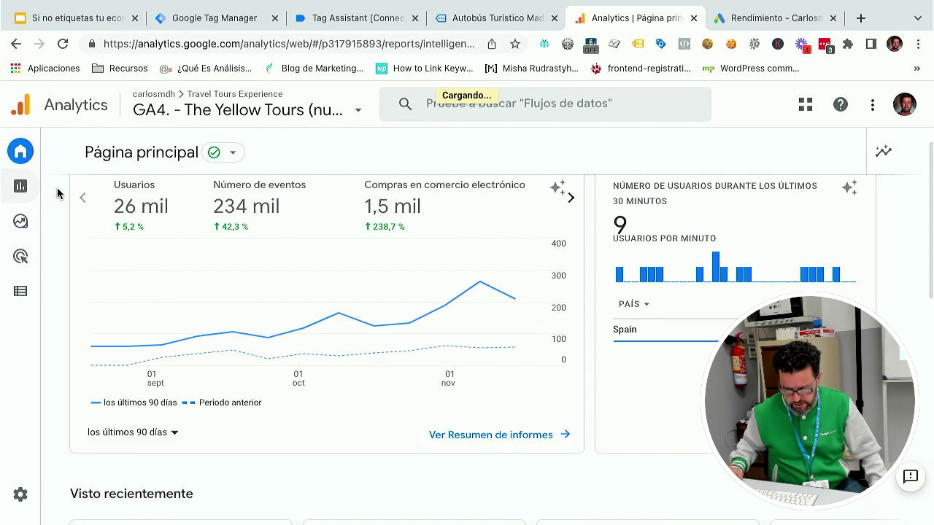
pyautogui.click(41, 189)
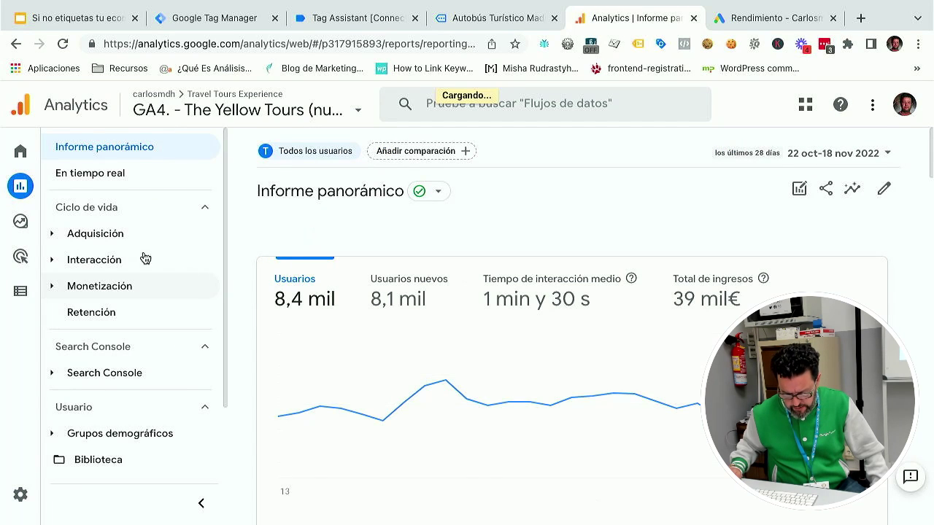
pyautogui.click(60, 261)
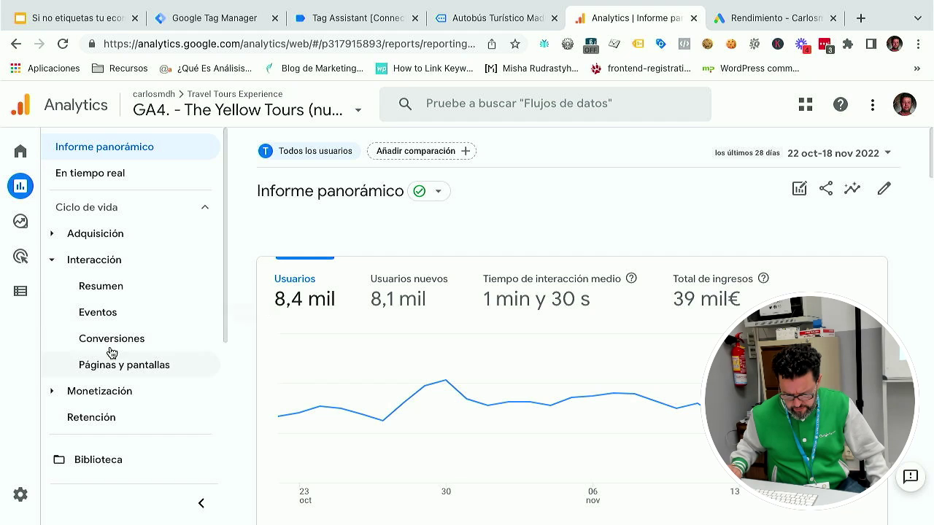
pyautogui.click(55, 235)
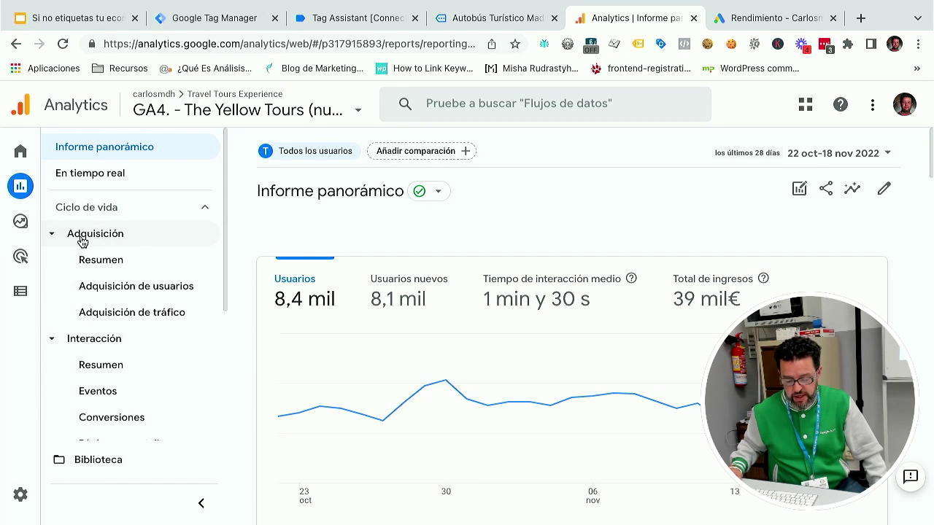
pyautogui.click(140, 292)
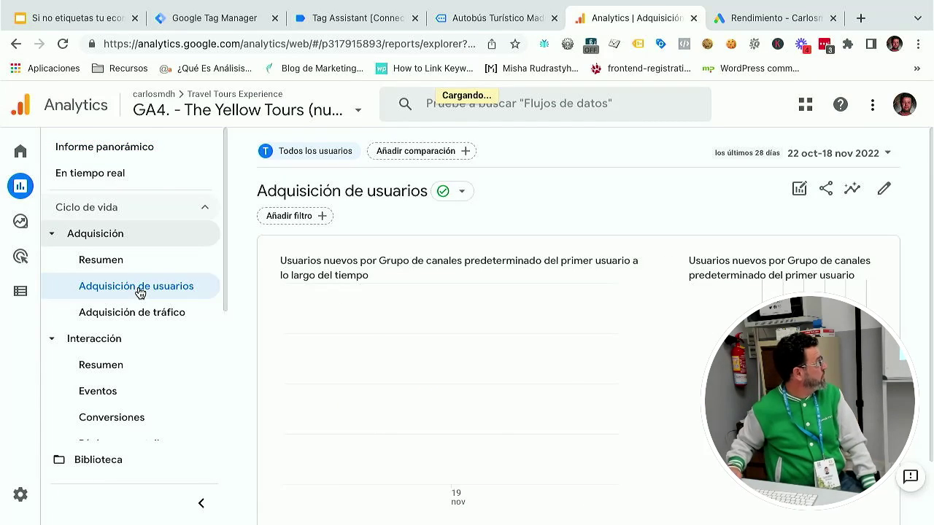
# - Examine the conversions and total revenue per first-user channel group in the user acquisition table
pyautogui.scroll(-4, 464, 432)
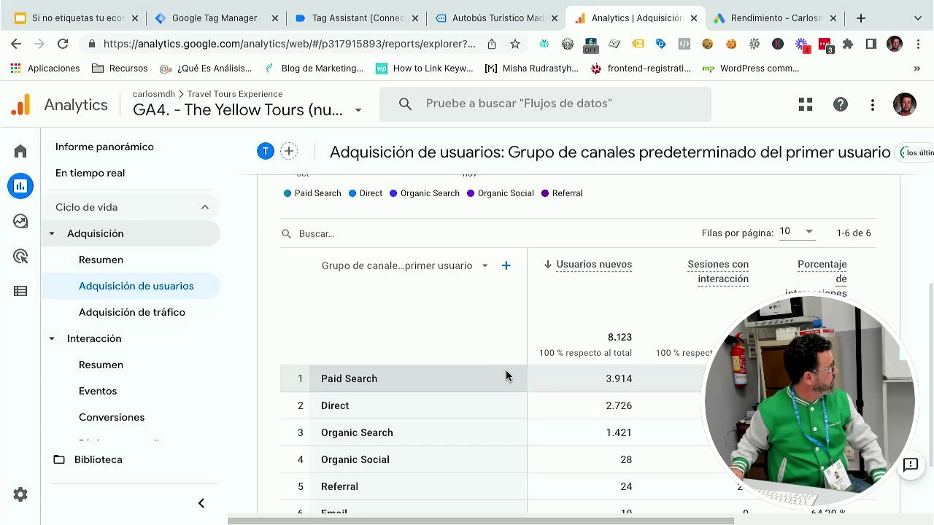
pyautogui.hscroll(3, 504, 376)
pyautogui.hscroll(8, 507, 375)
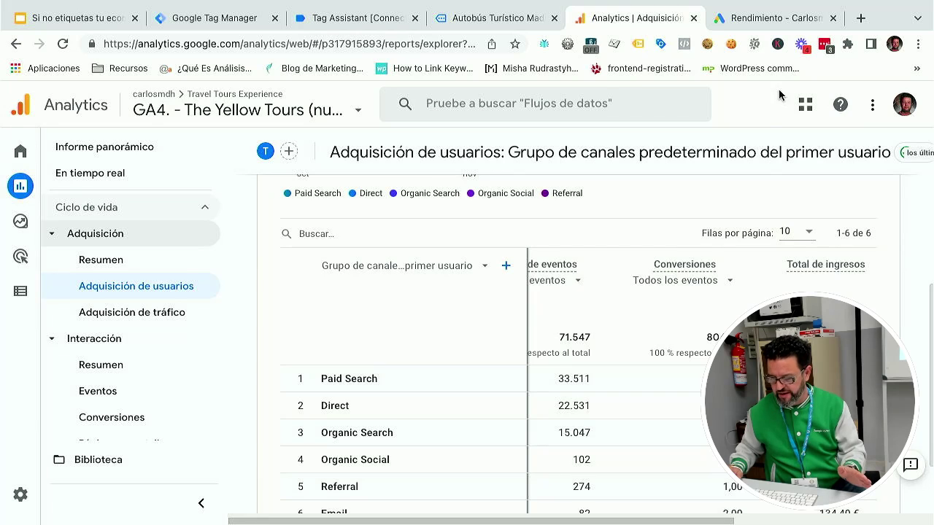
# - Switch to Google Ads and open the Navidad en Madrid account's overview to review its clicks, impressions, average CPC and cost
pyautogui.click(768, 22)
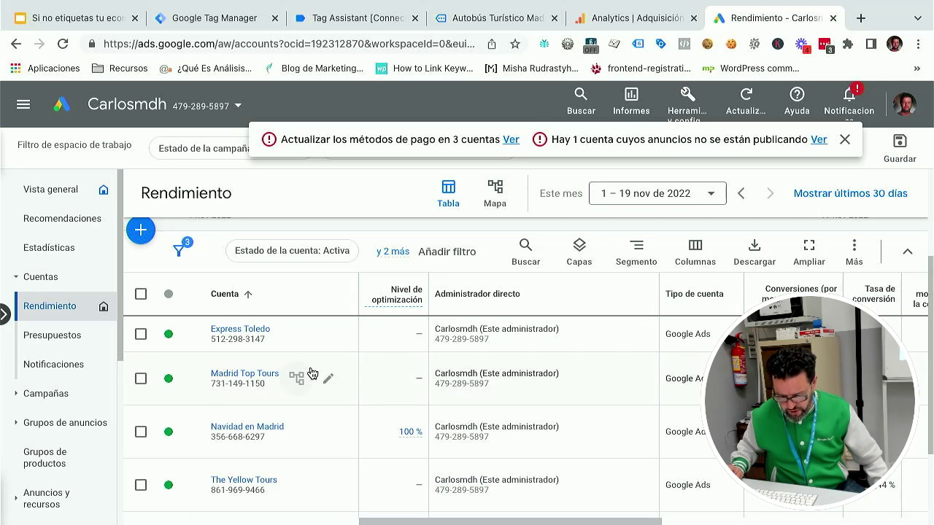
pyautogui.scroll(-3, 307, 372)
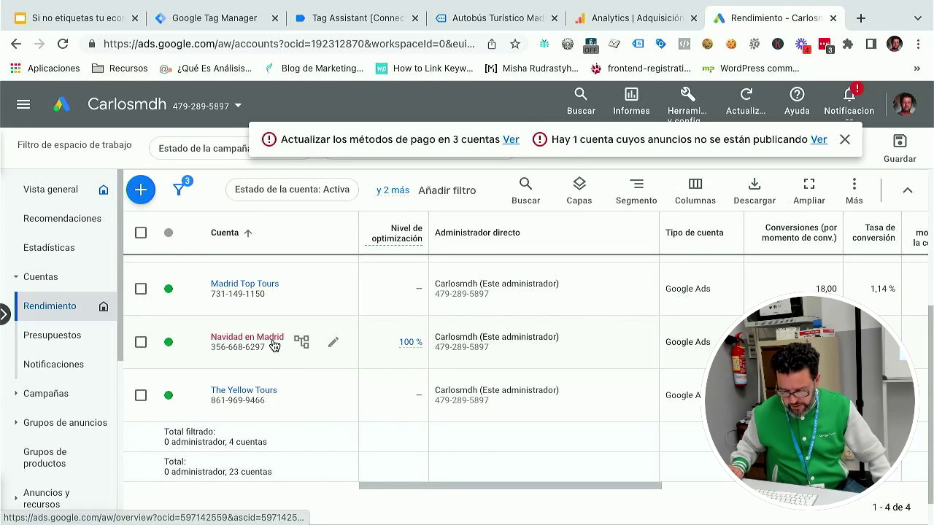
pyautogui.click(274, 344)
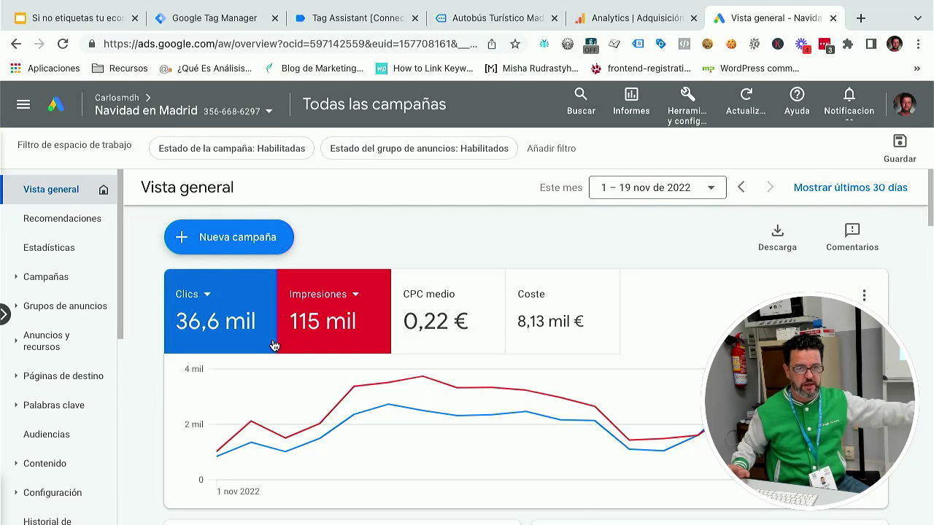
pyautogui.scroll(-1, 416, 286)
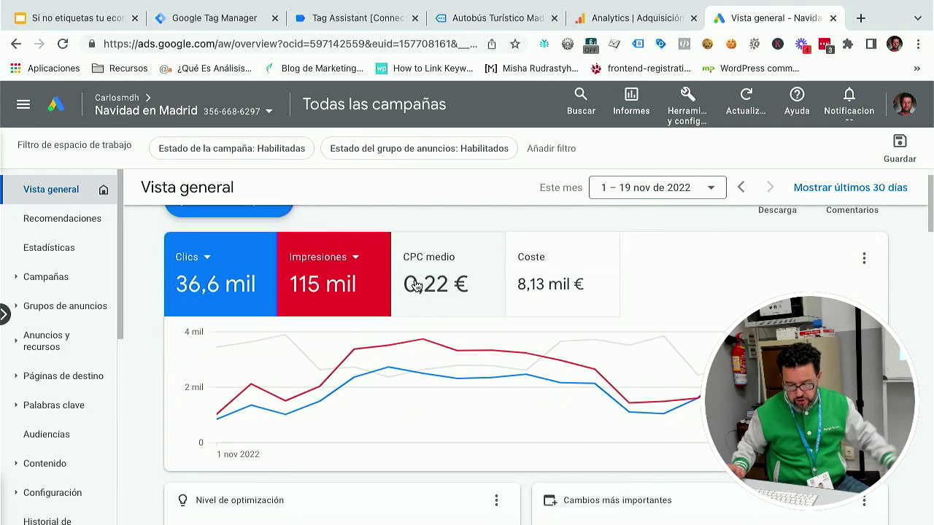
# - Open the account's Campañas table and examine the conversion value by conversion time for the Luces de Navidad campaign and the account total
pyautogui.click(63, 281)
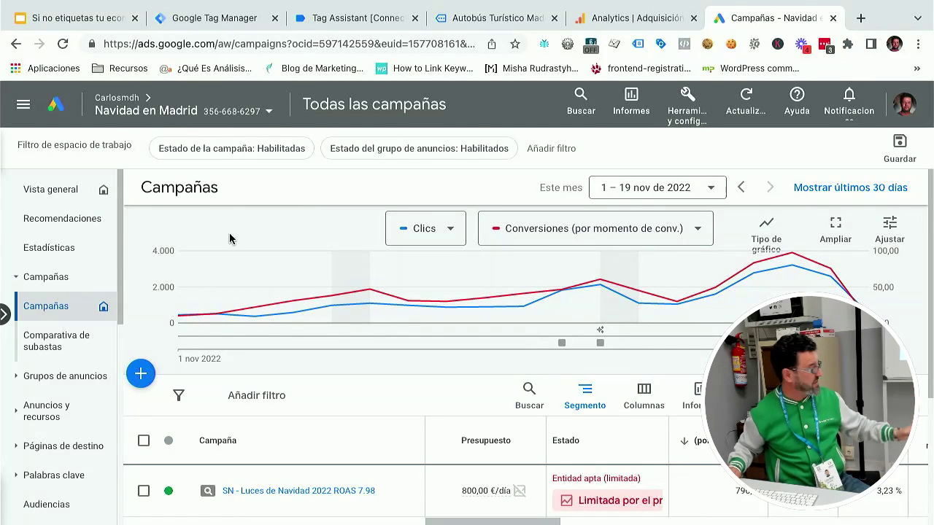
pyautogui.scroll(-1, 229, 239)
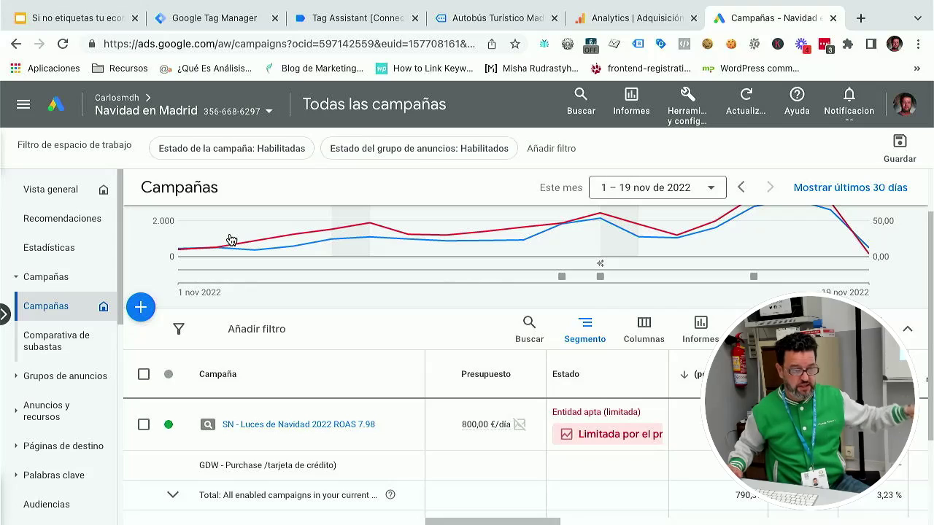
pyautogui.scroll(-2, 231, 239)
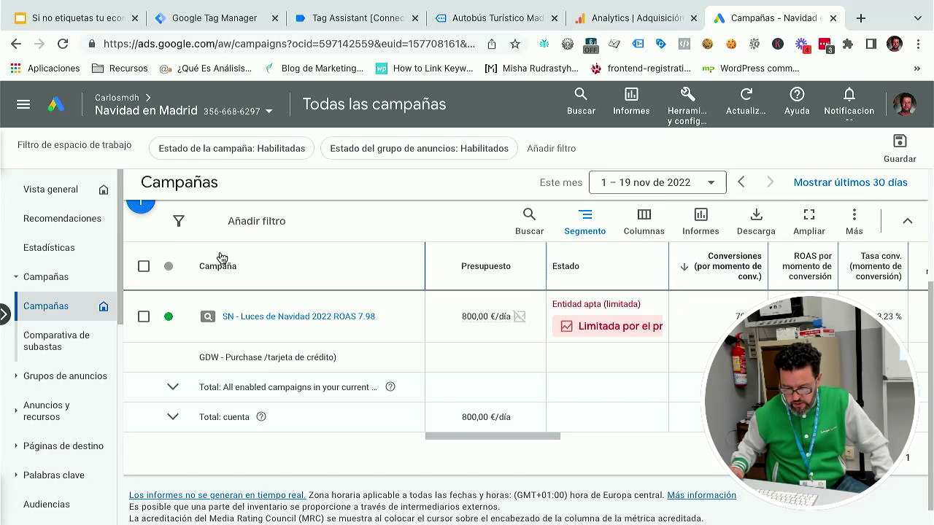
pyautogui.hscroll(5, 595, 307)
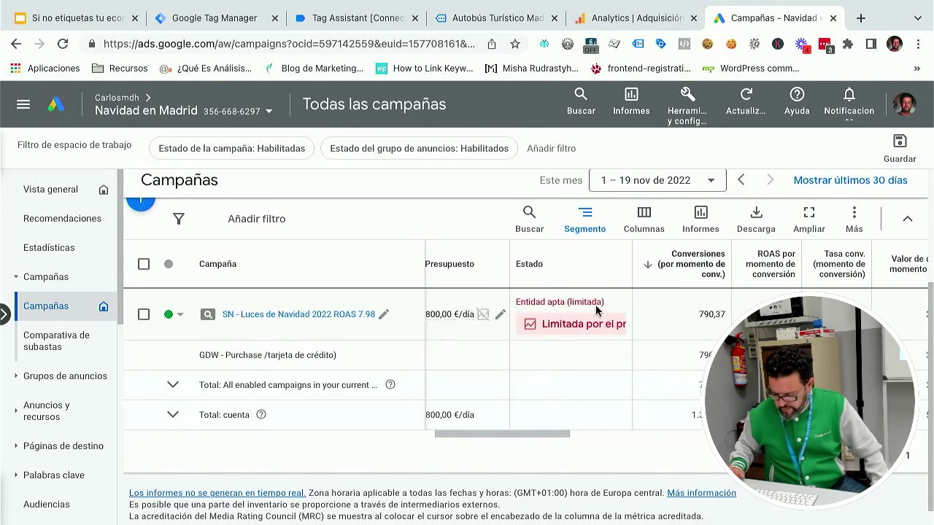
pyautogui.scroll(-1, 596, 311)
pyautogui.hscroll(1, 596, 309)
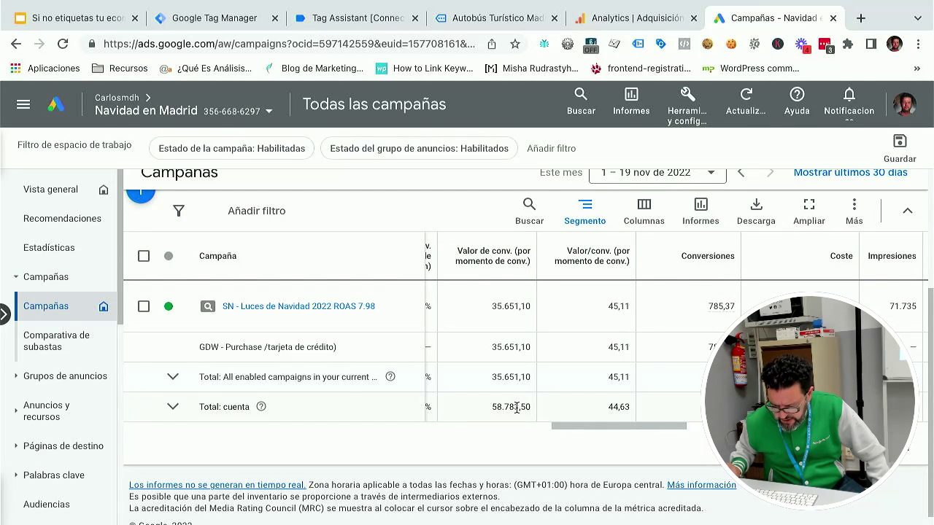
pyautogui.scroll(5, 516, 407)
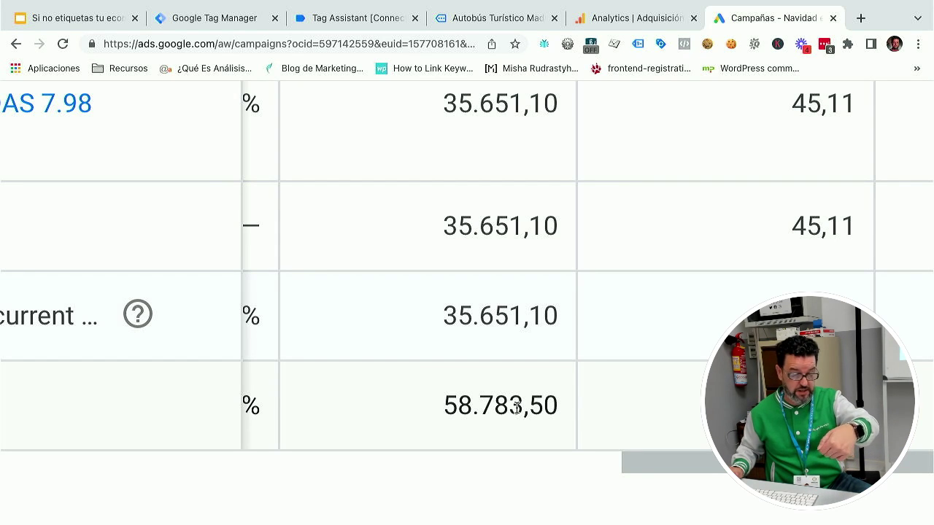
# - Examine the conversions, cost, value per conversion, bid strategy type and CTR columns for the SN - Luces de Navidad 2022 campaign
pyautogui.hscroll(10, 517, 409)
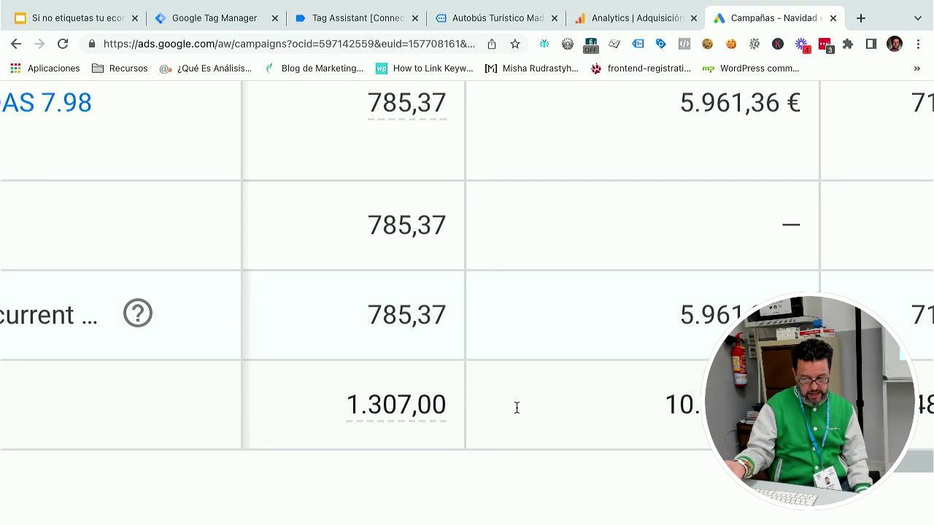
pyautogui.scroll(5, 511, 401)
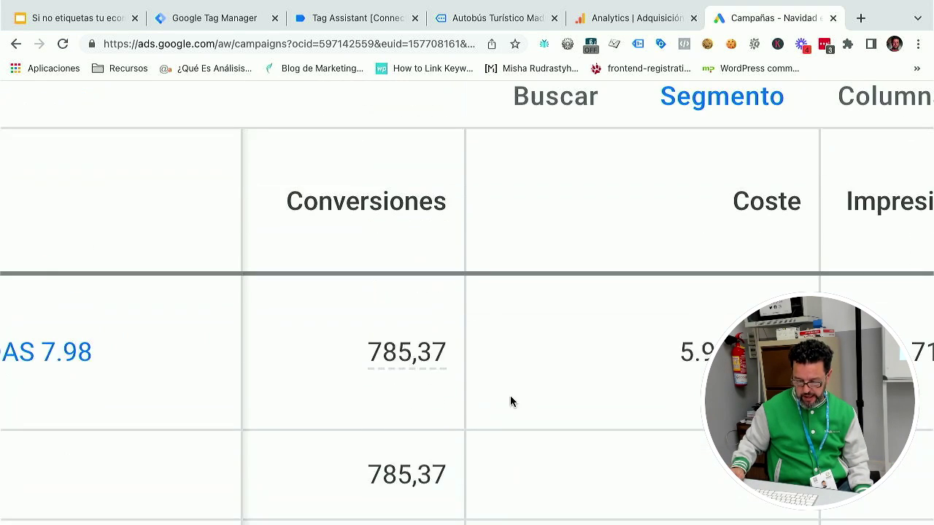
pyautogui.hscroll(-5, 482, 298)
pyautogui.hscroll(10, 476, 351)
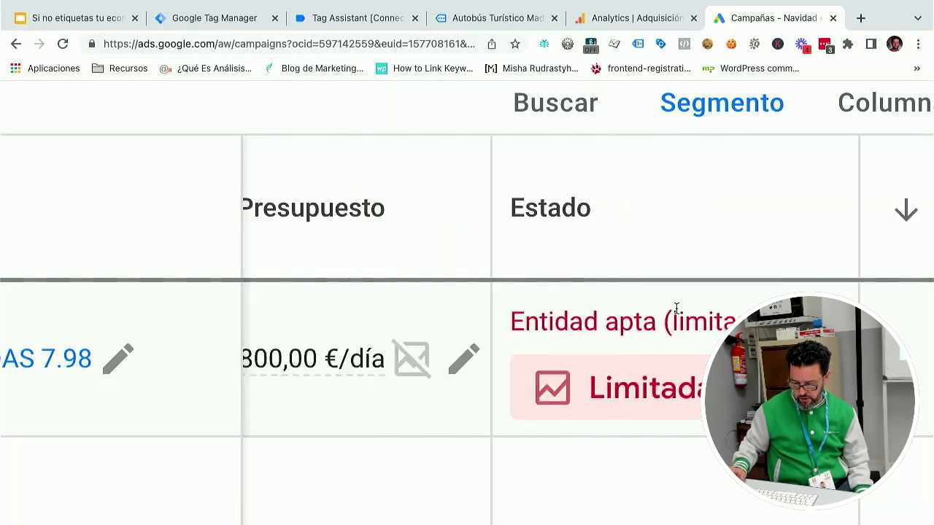
pyautogui.hscroll(6, 676, 308)
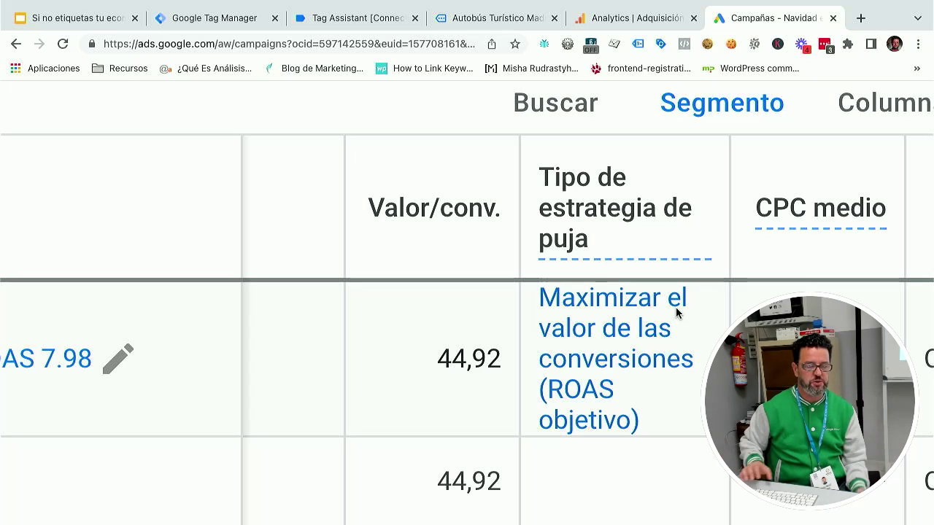
pyautogui.hscroll(-1, 675, 308)
pyautogui.hscroll(-10, 676, 307)
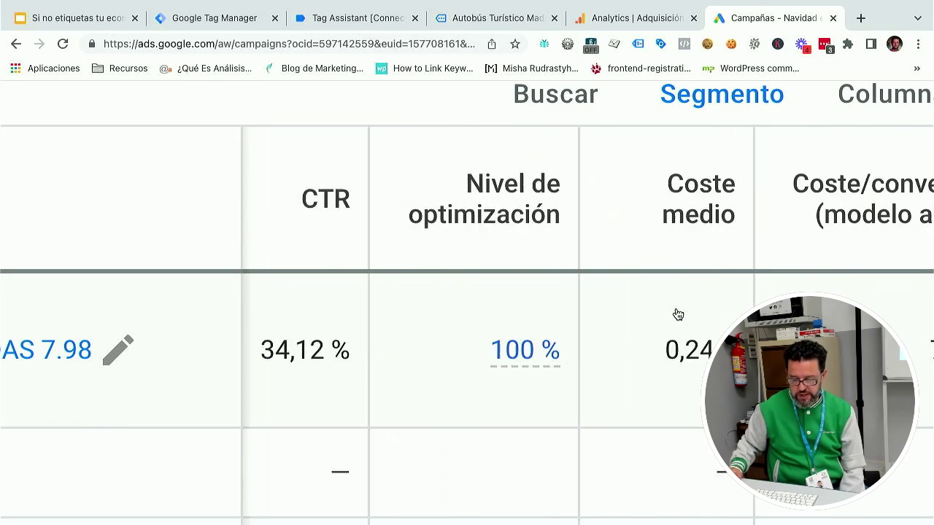
pyautogui.scroll(-1, 675, 308)
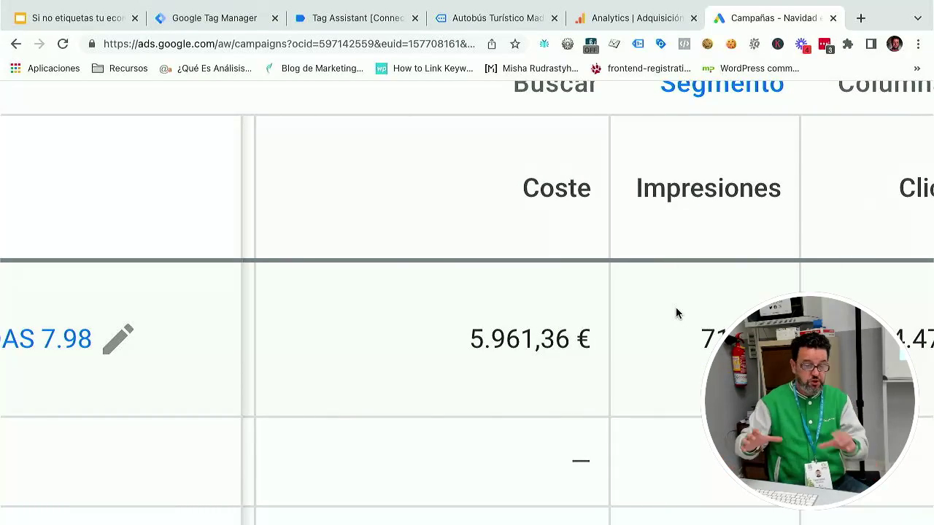